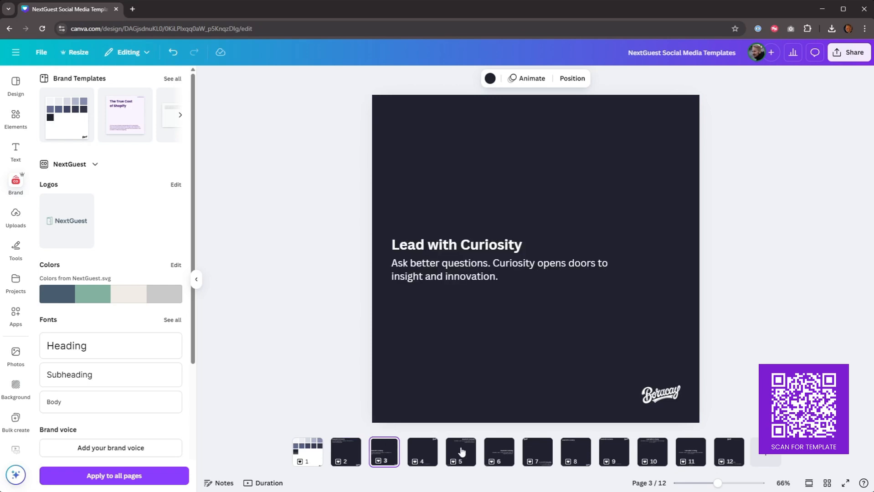
- Replace the Boracay logo in page 2's lower-right corner with the NextGuest brand logo, scaled down to the old logo's height
{"action": "scroll", "coordinate": [510, 425], "scroll_direction": "down", "scroll_amount": 3}
{"action": "scroll", "coordinate": [510, 424], "scroll_direction": "down", "scroll_amount": 5}
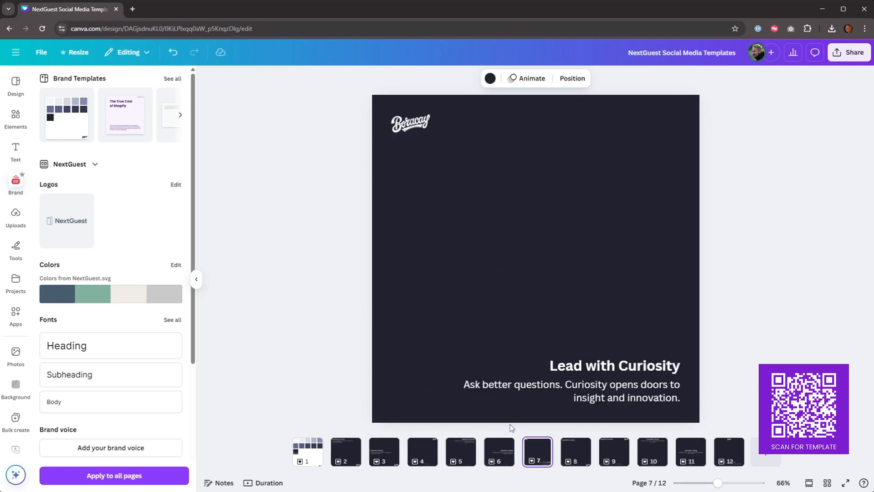
{"action": "scroll", "coordinate": [510, 424], "scroll_direction": "down", "scroll_amount": 1}
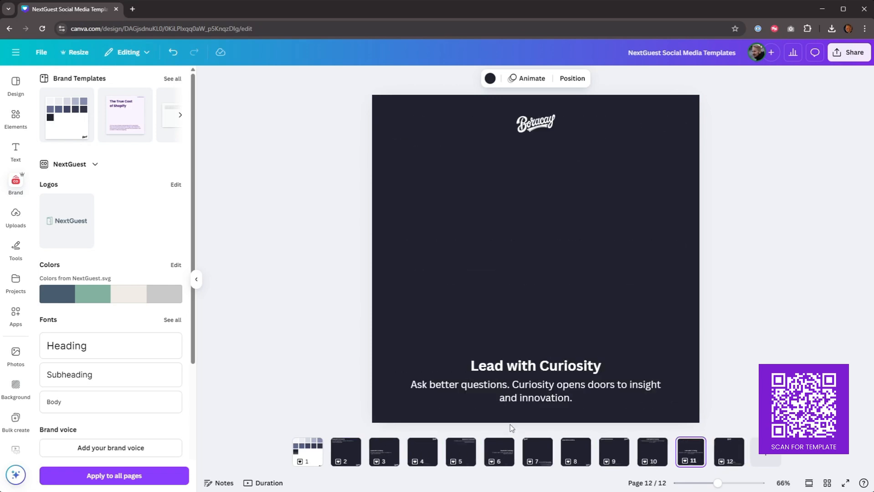
{"action": "scroll", "coordinate": [510, 424], "scroll_direction": "up", "scroll_amount": 9}
{"action": "scroll", "coordinate": [510, 424], "scroll_direction": "up", "scroll_amount": 1}
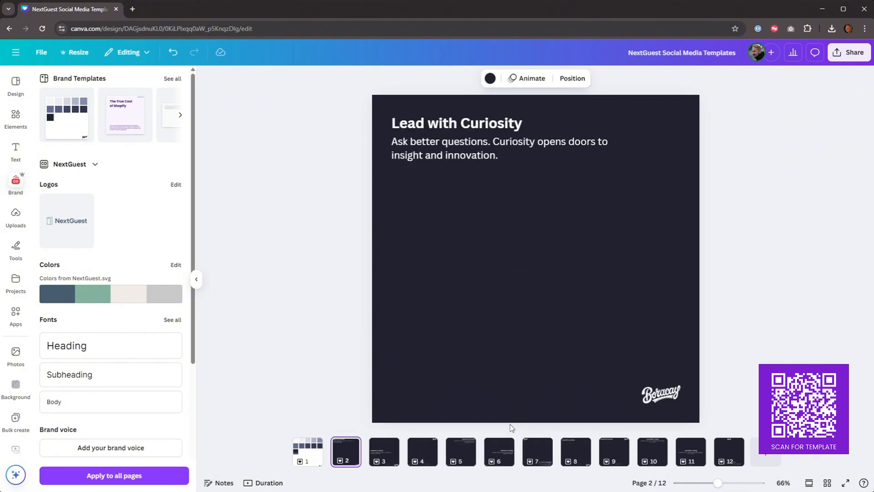
{"action": "left_click_drag", "start_coordinate": [67, 221], "coordinate": [616, 391]}
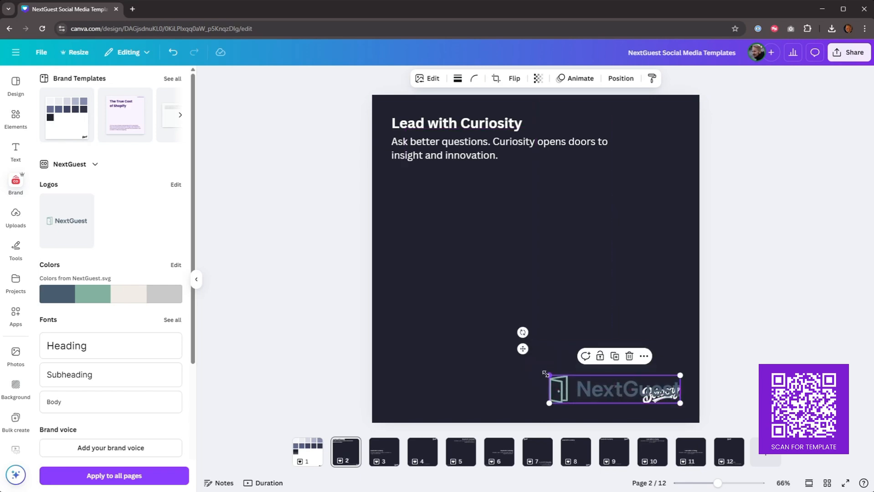
{"action": "left_click_drag", "start_coordinate": [550, 376], "coordinate": [592, 394]}
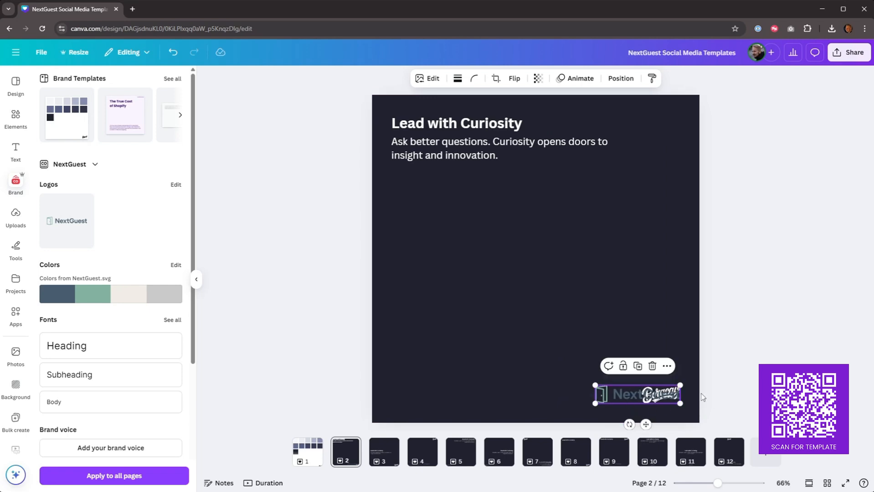
{"action": "left_click", "coordinate": [659, 398]}
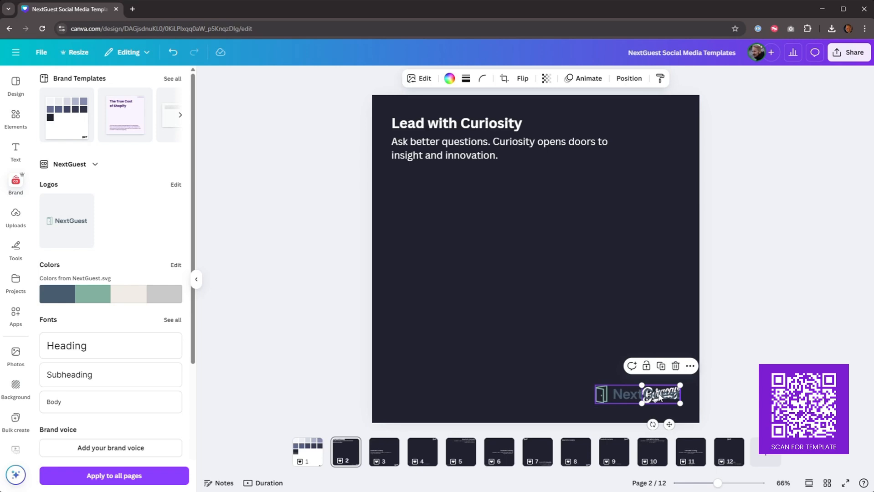
{"action": "key", "text": "Delete"}
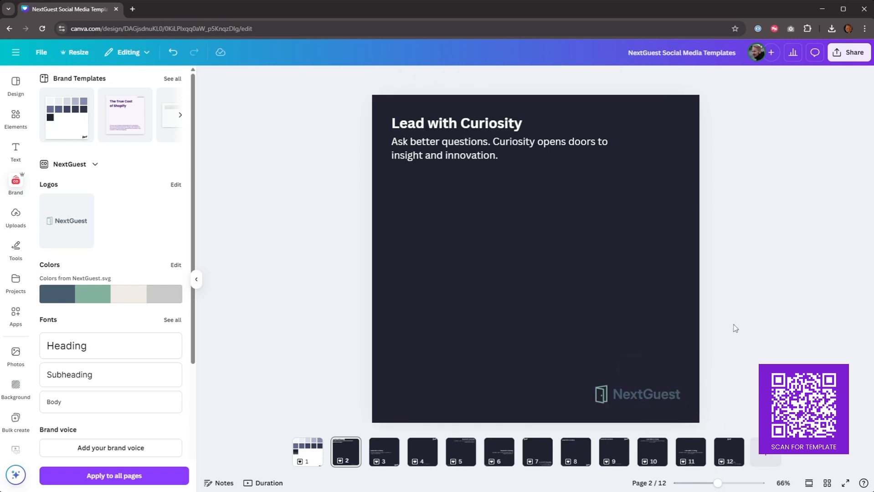
- Copy the resized NextGuest logo from page 2 onto page 3 in the same position
{"action": "left_click", "coordinate": [385, 453]}
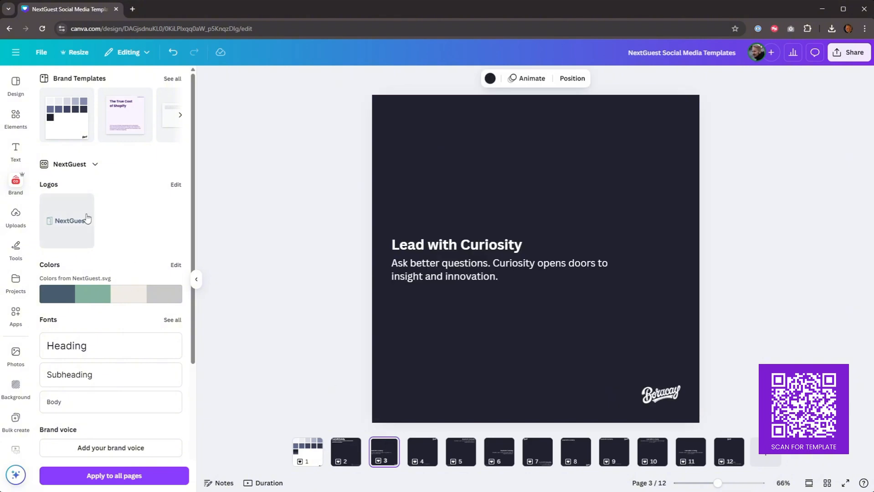
{"action": "left_click", "coordinate": [359, 453]}
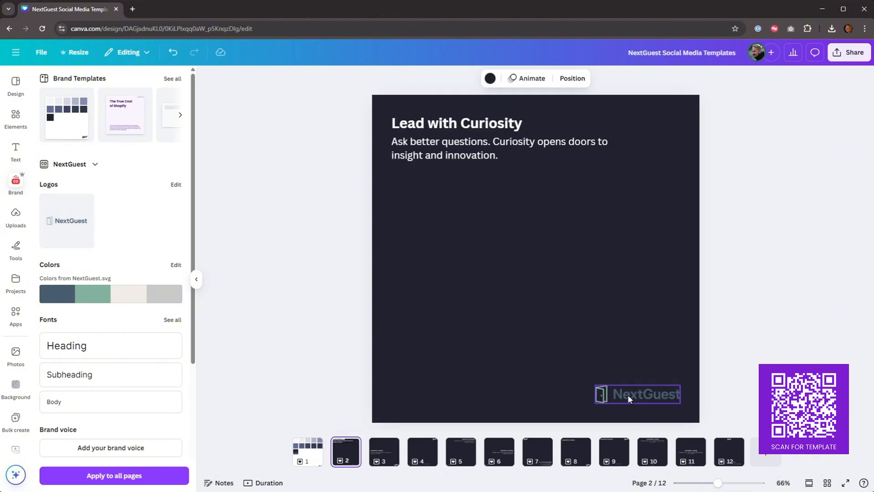
{"action": "left_click", "coordinate": [629, 395]}
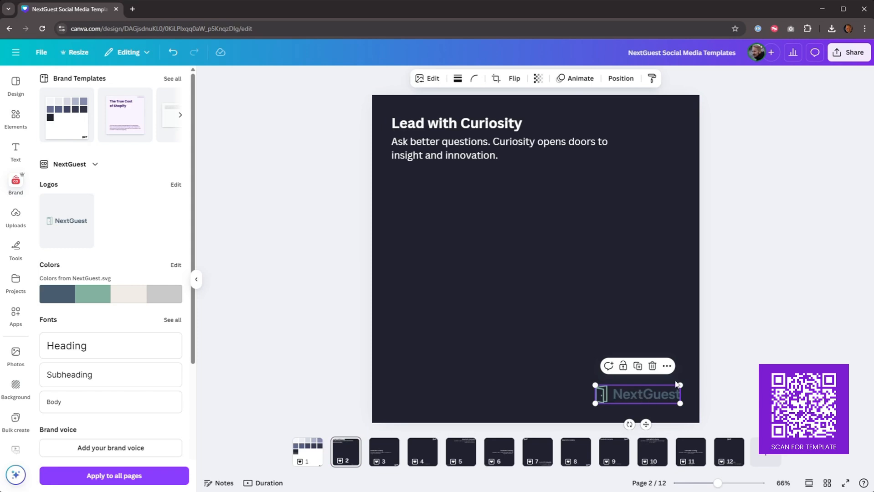
{"action": "left_click", "coordinate": [392, 461]}
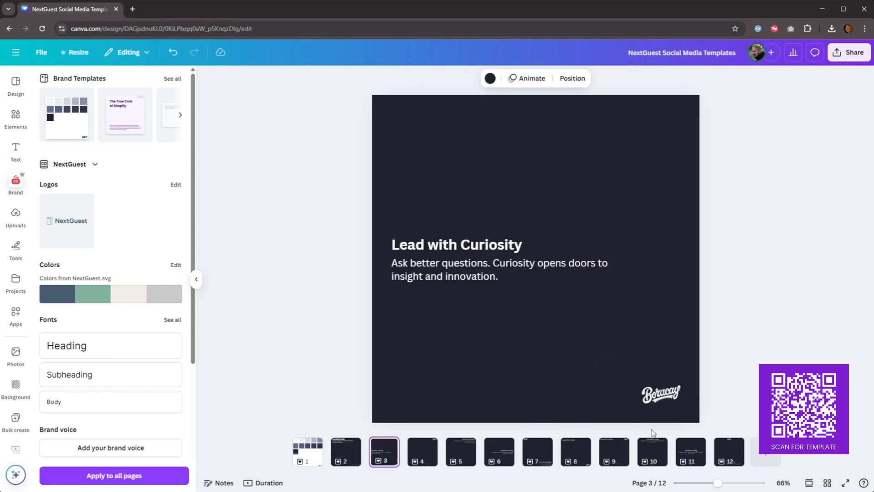
{"action": "key", "text": "ctrl+v"}
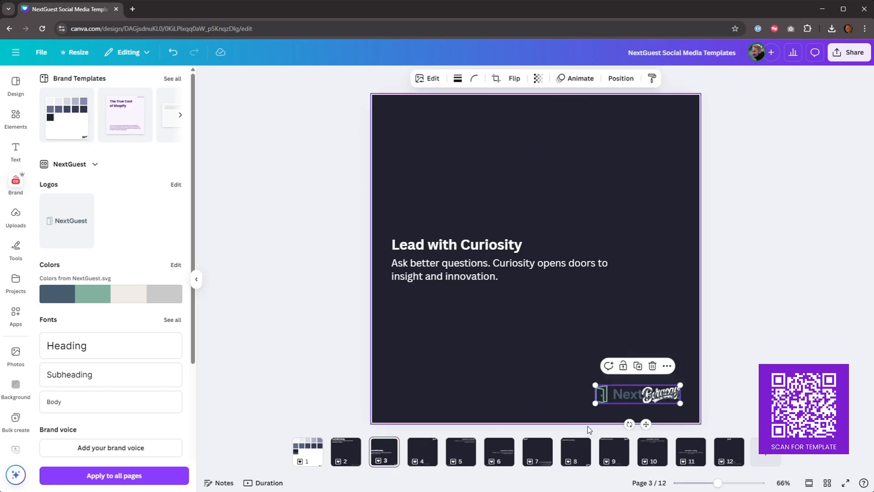
- Copy the NextGuest logo from page 3 onto page 4 and align it over the Boracay logo in the upper-right corner
{"action": "left_click", "coordinate": [420, 454]}
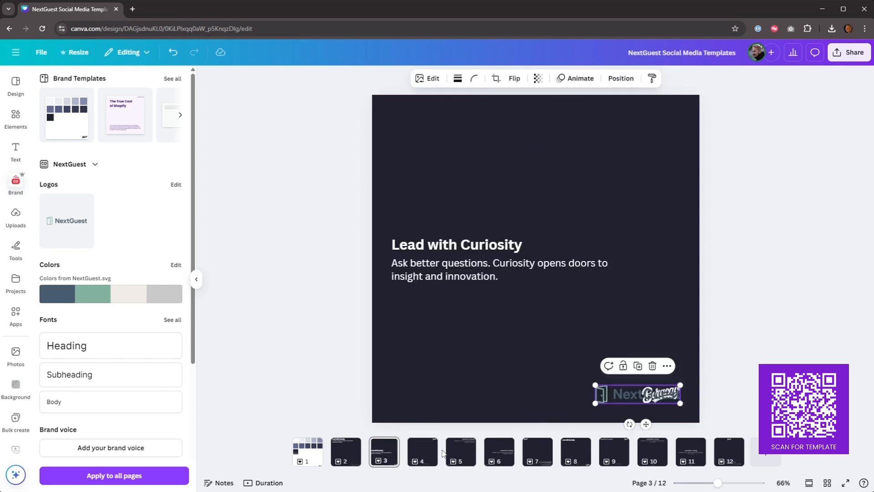
{"action": "left_click", "coordinate": [414, 453]}
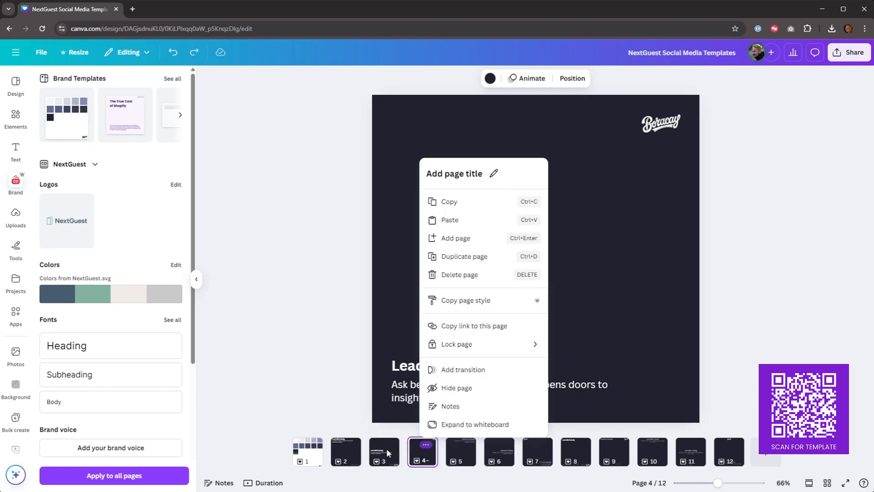
{"action": "left_click", "coordinate": [386, 451]}
{"action": "left_click", "coordinate": [386, 453]}
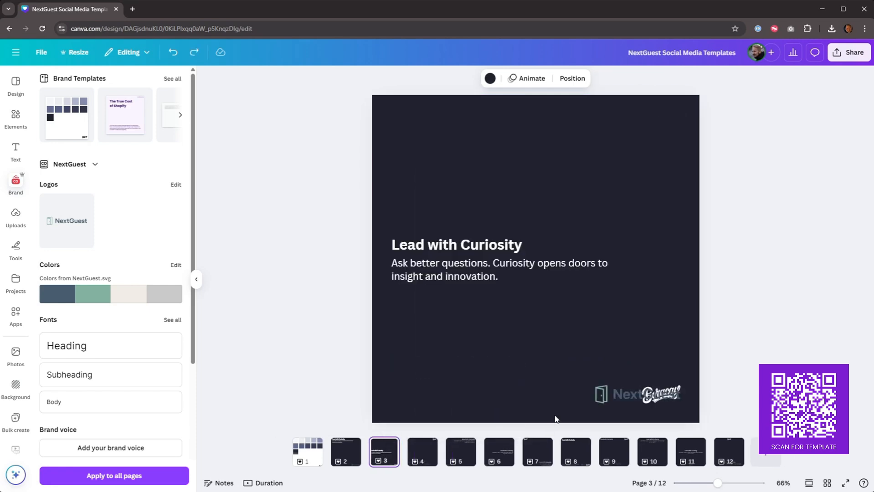
{"action": "left_click", "coordinate": [616, 398]}
{"action": "left_click", "coordinate": [434, 450]}
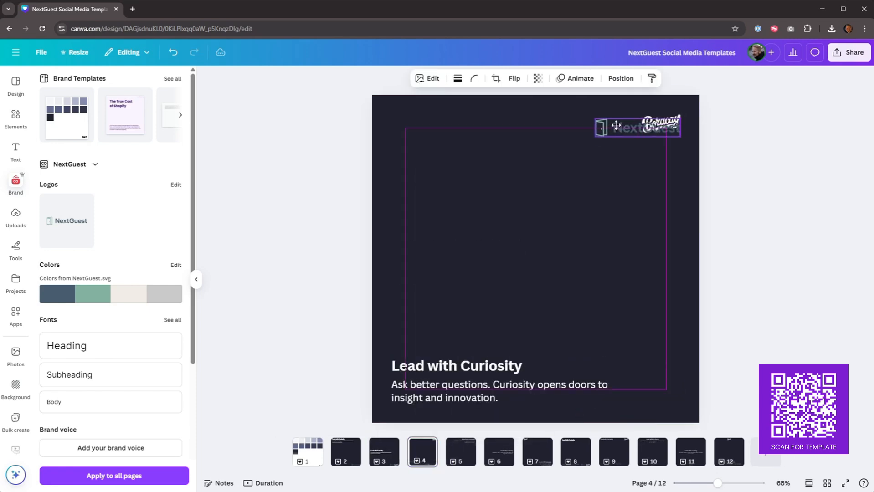
{"action": "left_click_drag", "start_coordinate": [616, 125], "coordinate": [616, 123]}
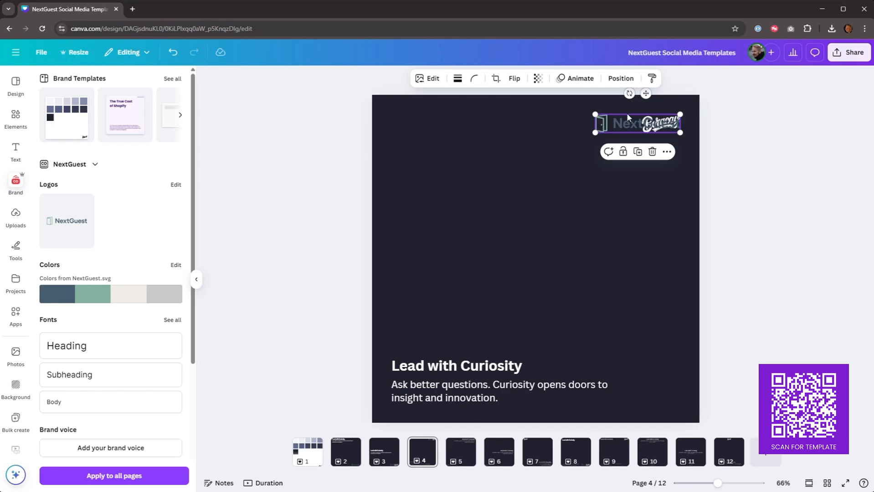
- Paste the NextGuest logo onto page 10 and centre it over the Boracay logo at the page's bottom
{"action": "left_click", "coordinate": [458, 453]}
{"action": "left_click", "coordinate": [531, 455]}
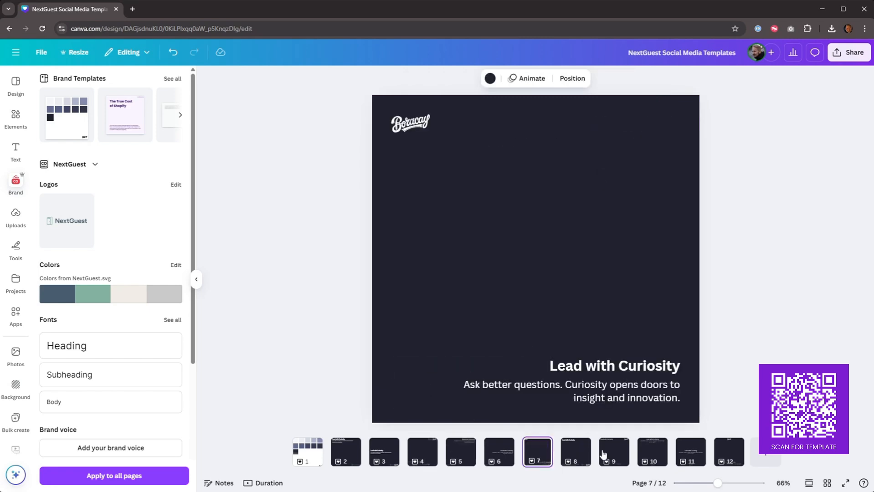
{"action": "left_click", "coordinate": [620, 455]}
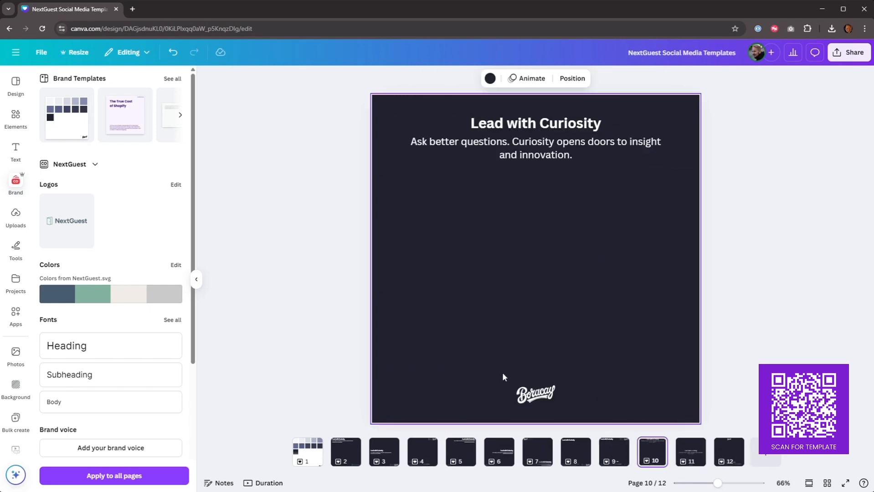
{"action": "key", "text": "ctrl+v"}
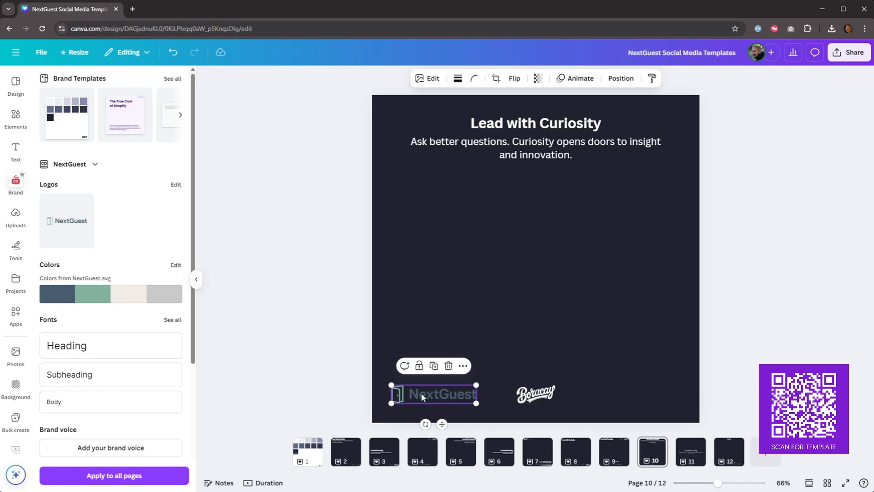
{"action": "left_click_drag", "start_coordinate": [421, 393], "coordinate": [517, 395]}
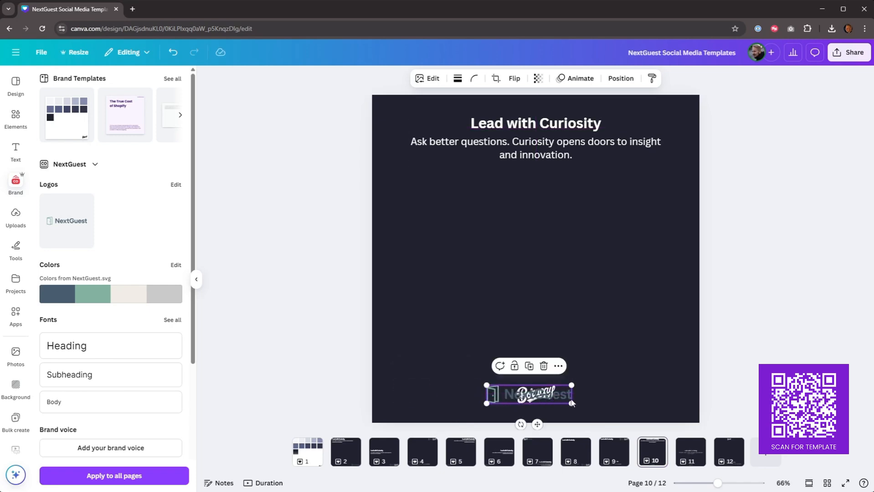
{"action": "left_click_drag", "start_coordinate": [552, 399], "coordinate": [545, 399]}
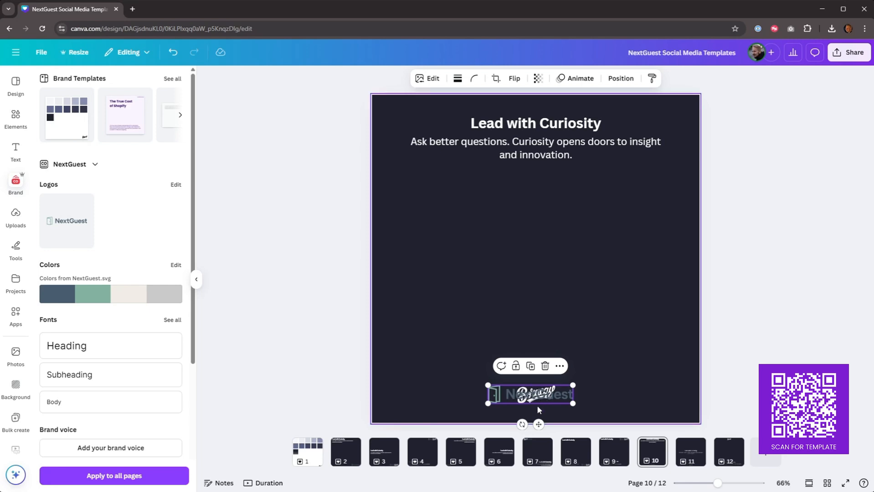
- Delete the old Boracay logos from pages 3 and 4, keeping the NextGuest ones
{"action": "left_click", "coordinate": [385, 451]}
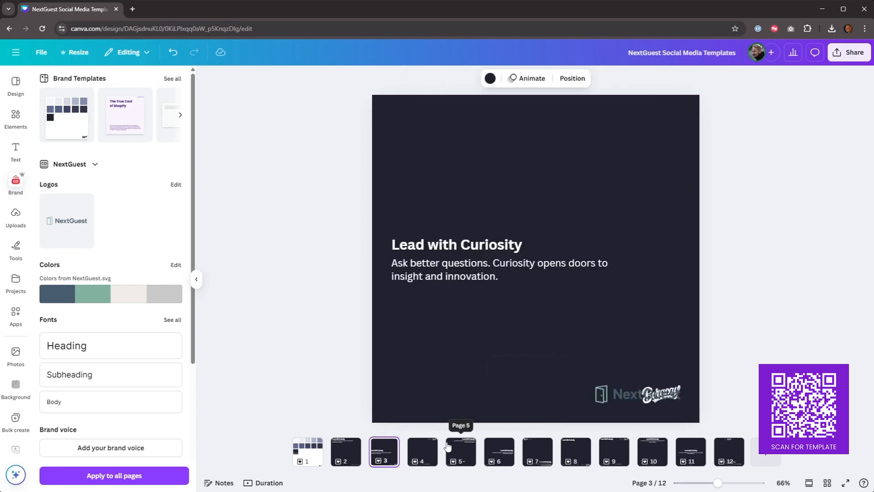
{"action": "left_click", "coordinate": [660, 398]}
{"action": "key", "text": "Escape"}
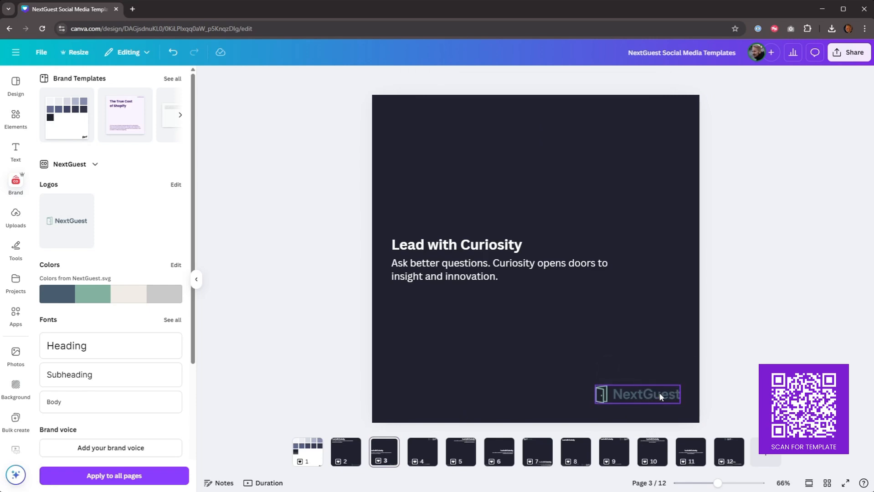
{"action": "left_click", "coordinate": [426, 448]}
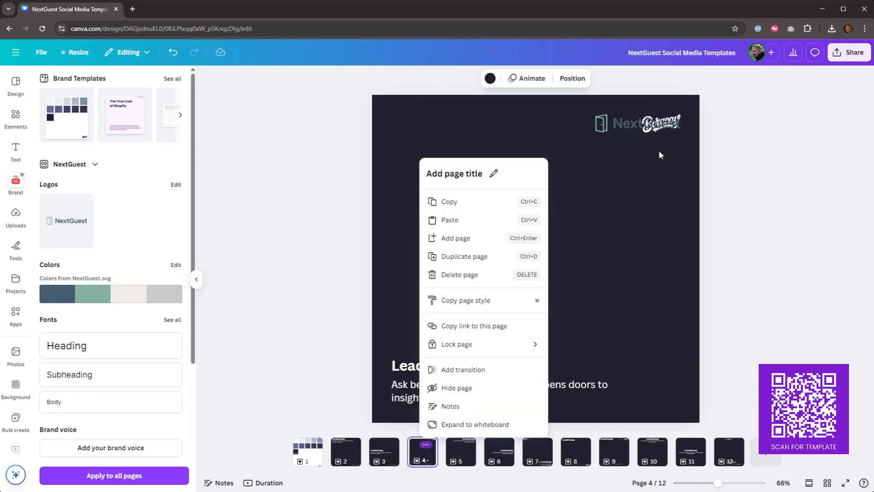
{"action": "left_click", "coordinate": [661, 124]}
{"action": "key", "text": "Delete"}
- Set page 2's heading font to the NextGuest brand font Inter and replace Canva Sans with it throughout the design
{"action": "left_click", "coordinate": [345, 451]}
{"action": "left_click", "coordinate": [456, 124]}
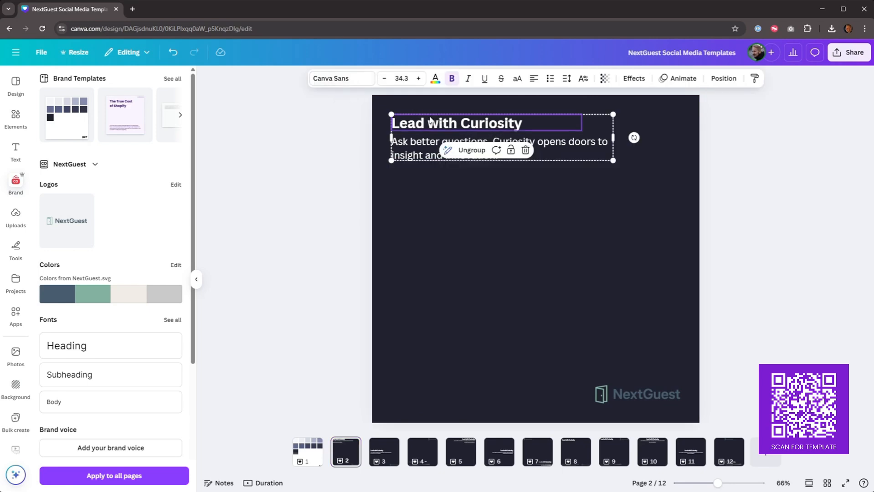
{"action": "left_click", "coordinate": [359, 81]}
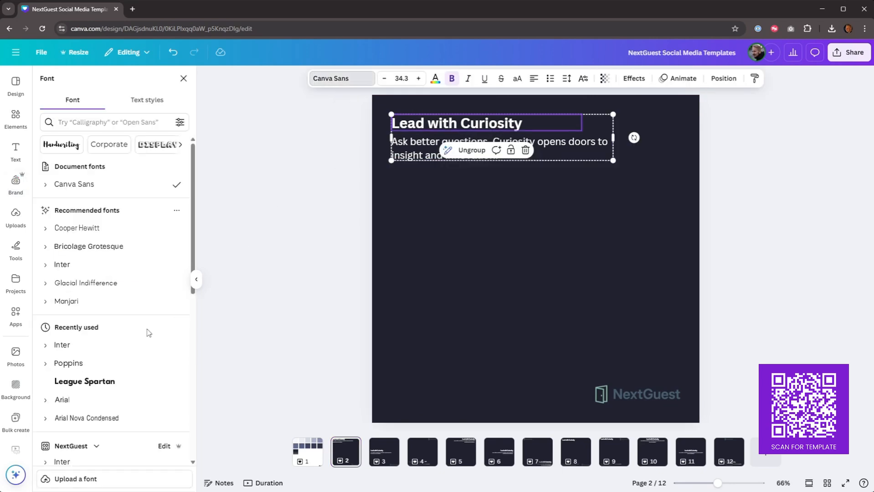
{"action": "scroll", "coordinate": [69, 338], "scroll_direction": "down", "scroll_amount": 3}
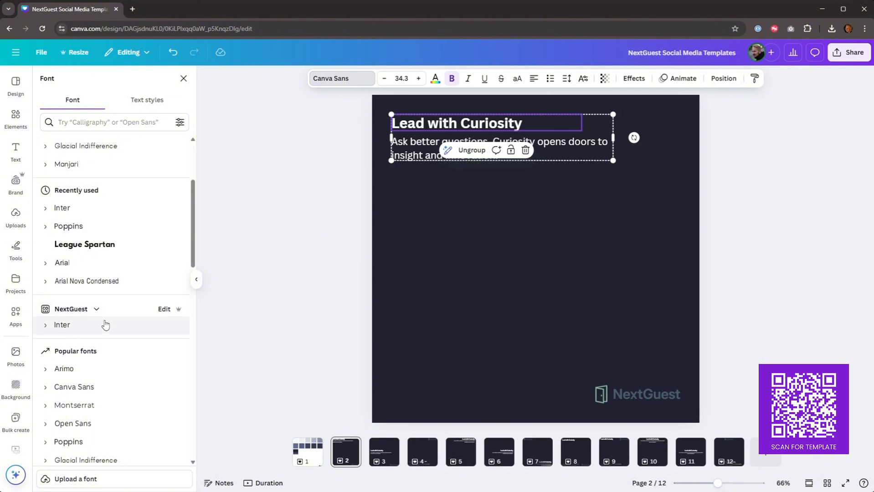
{"action": "left_click", "coordinate": [64, 329]}
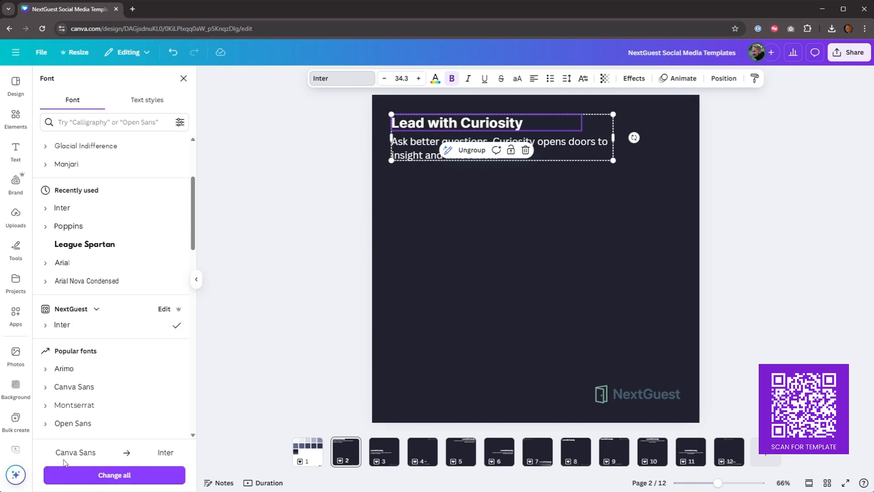
{"action": "left_click", "coordinate": [107, 476]}
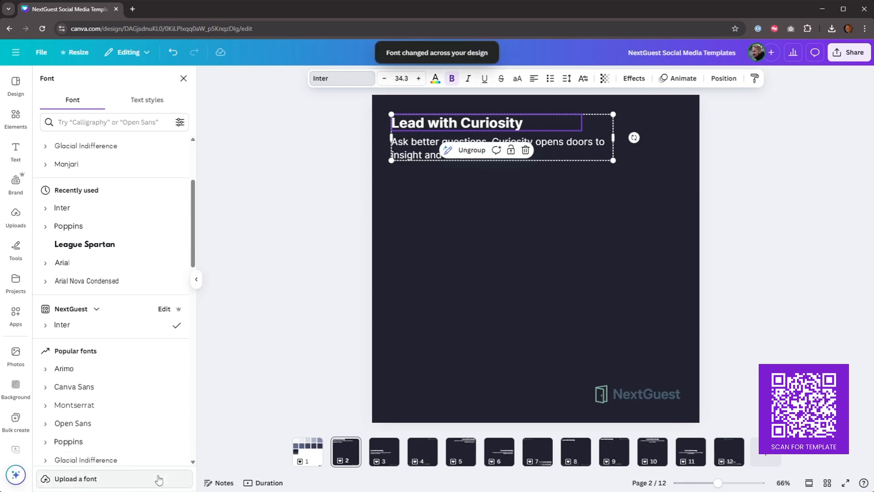
- Check the text on pages 3 and 2, and view the colour swatches on page 1
{"action": "left_click", "coordinate": [386, 454]}
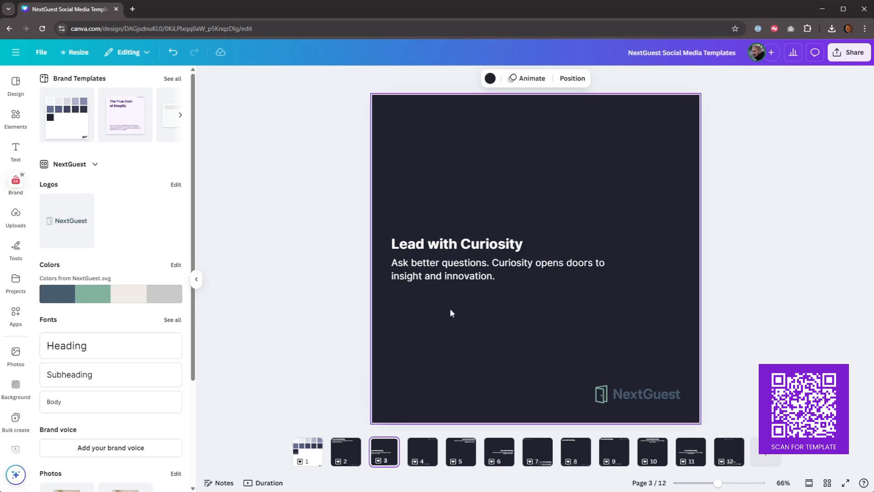
{"action": "left_click", "coordinate": [341, 457]}
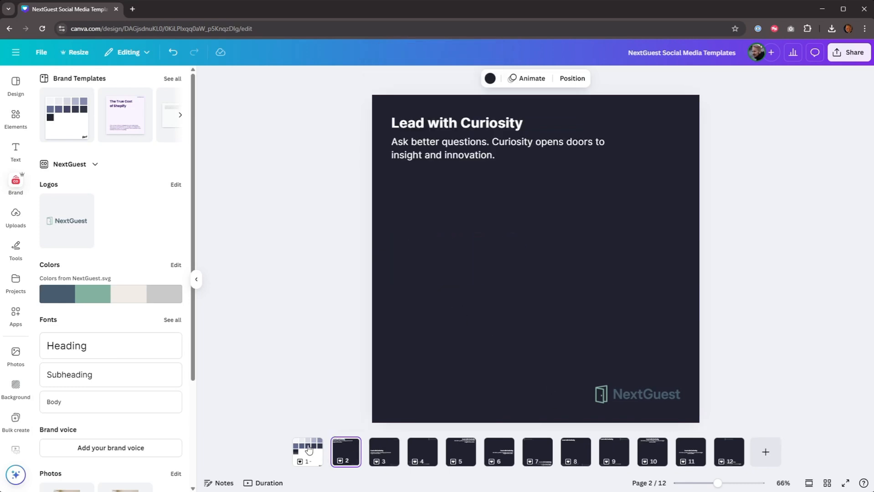
{"action": "left_click", "coordinate": [305, 458]}
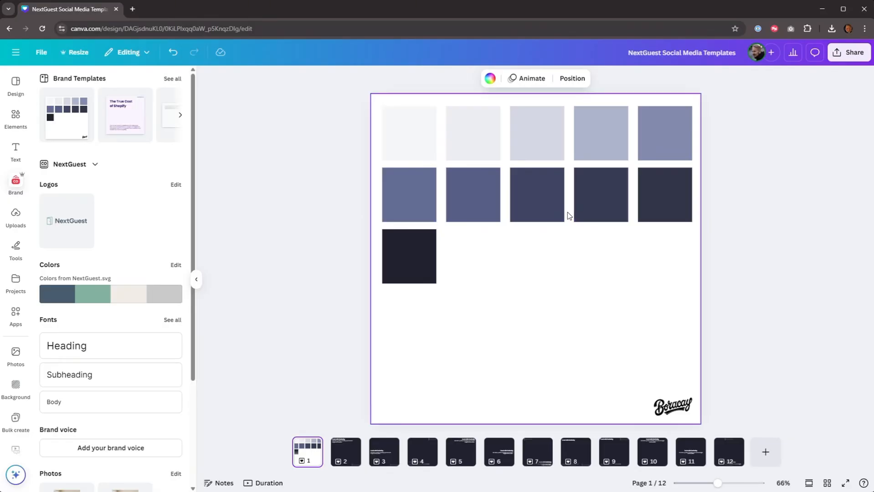
- Open the Tailwind color generator at uicolors.app/generate/69001c in a new browser tab
{"action": "left_click", "coordinate": [132, 10]}
{"action": "left_click", "coordinate": [151, 27]}
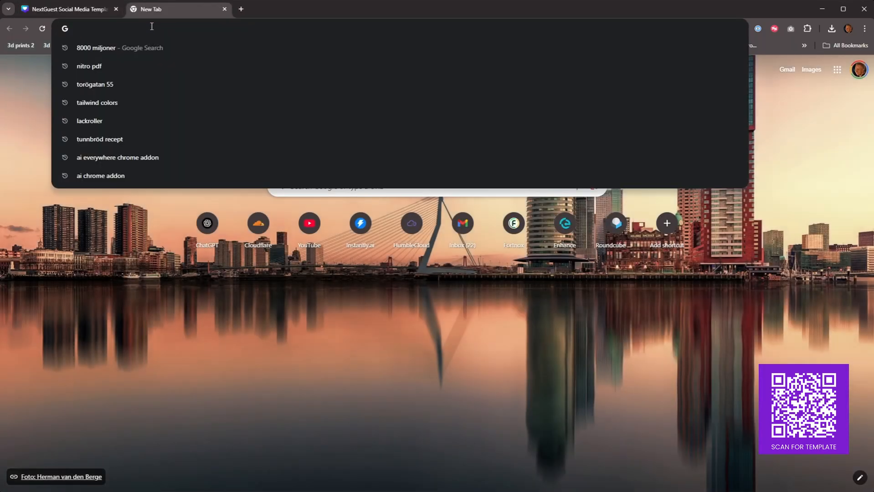
{"action": "type", "text": "uicolors.app/generate/69001c"}
{"action": "key", "text": "Return"}
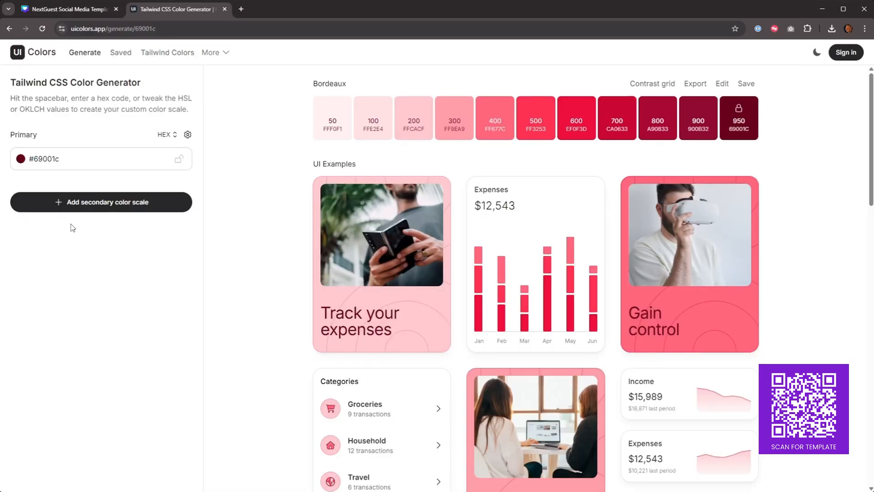
- Generate several random color scales to preview alternative palettes, and switch back to the Canva design
{"action": "key", "text": "space"}
{"action": "key", "text": "space"}
{"action": "key", "text": "space"}
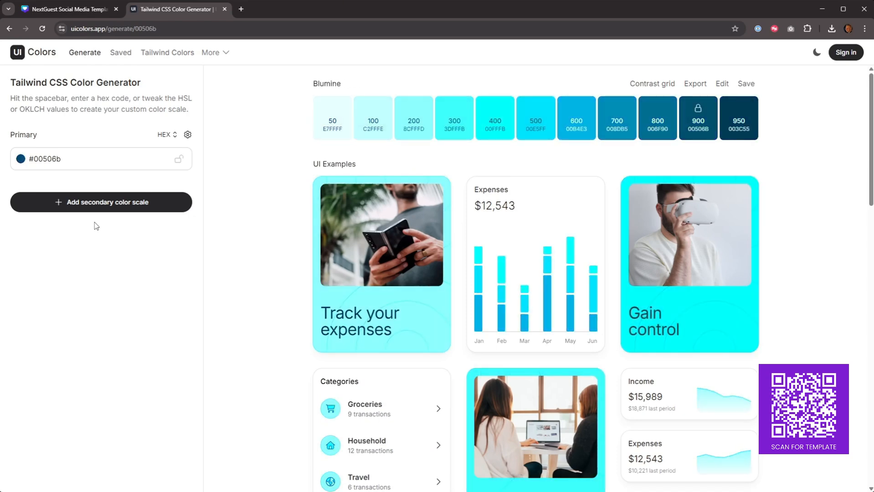
{"action": "key", "text": "space"}
{"action": "key", "text": "space"}
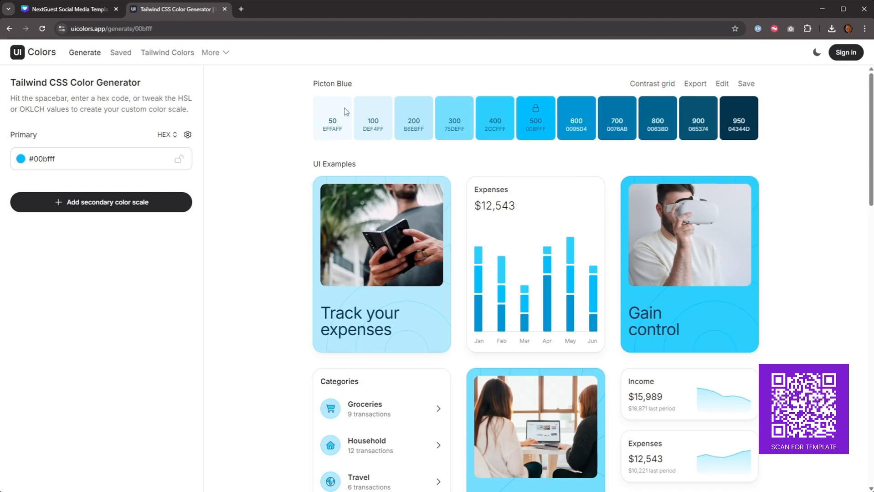
{"action": "left_click", "coordinate": [69, 11]}
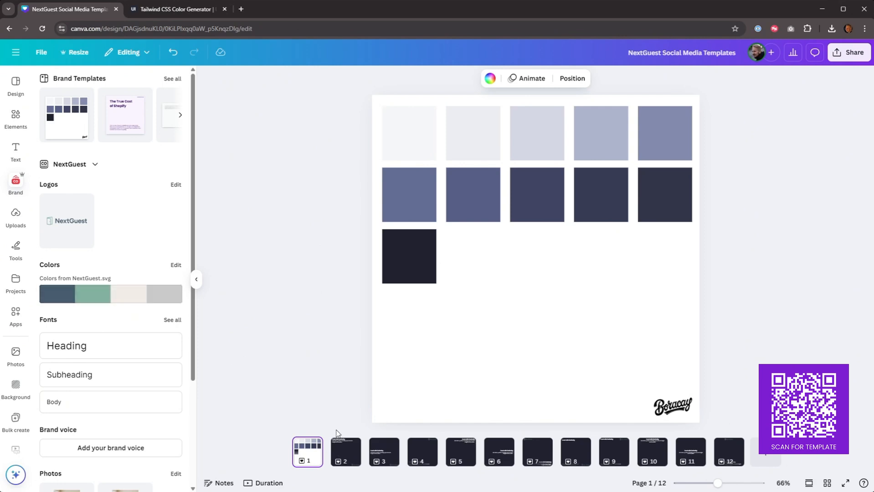
- Set page 2's background to the cream NextGuest brand color
{"action": "left_click", "coordinate": [352, 452]}
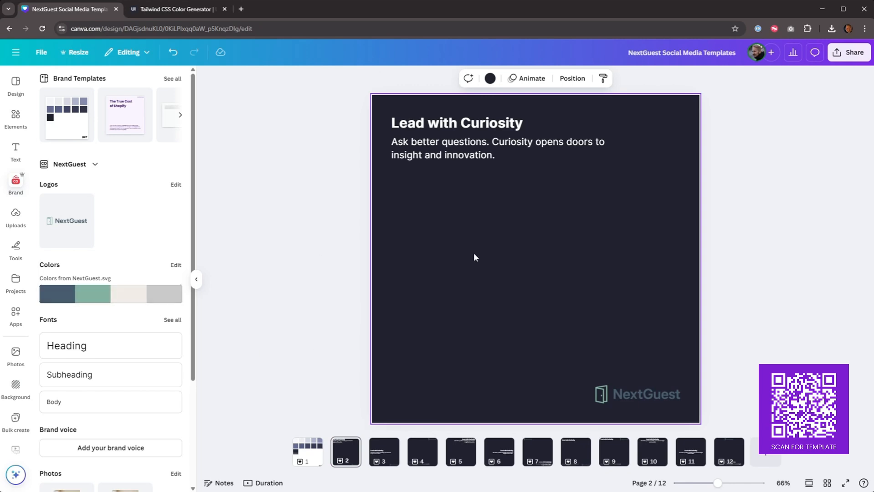
{"action": "left_click", "coordinate": [490, 78]}
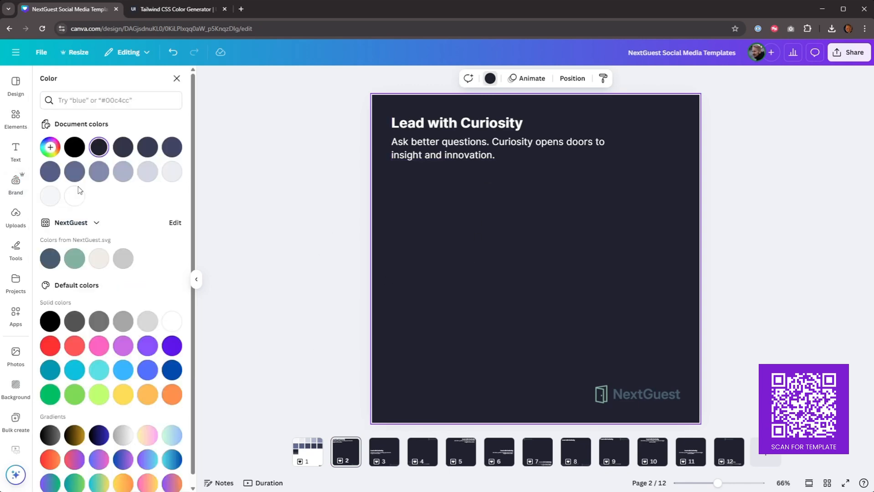
{"action": "left_click", "coordinate": [99, 258]}
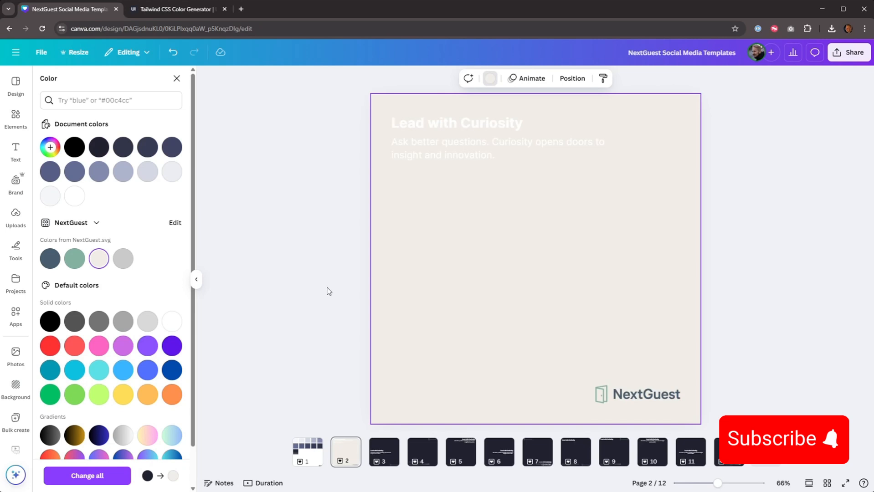
- Set the color of page 2's "Lead with Curiosity" heading to the dark slate-blue NextGuest brand color
{"action": "left_click", "coordinate": [433, 138]}
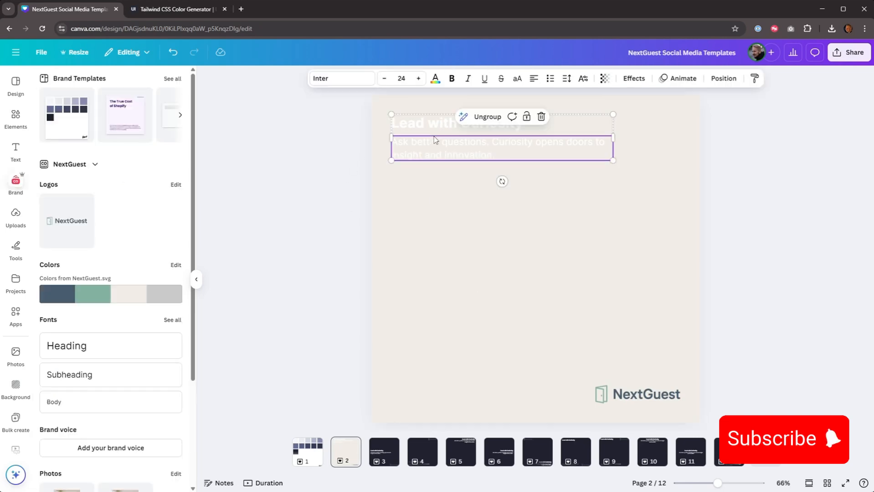
{"action": "left_click", "coordinate": [426, 126]}
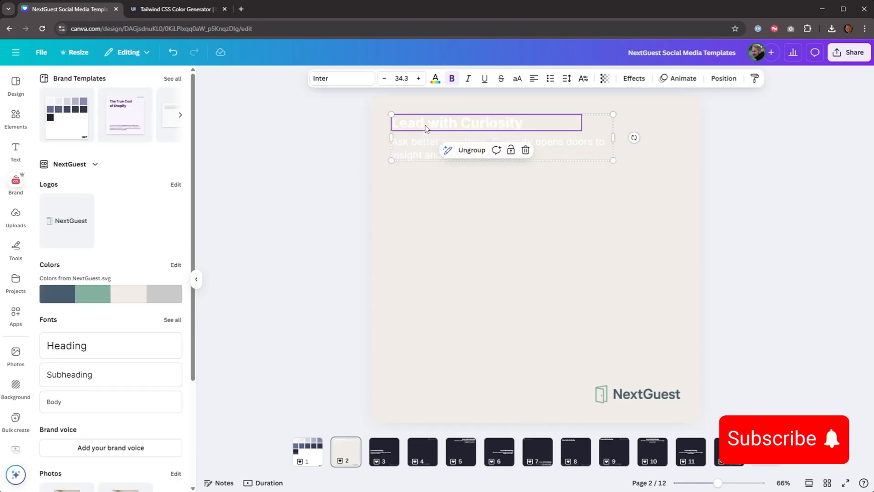
{"action": "left_click", "coordinate": [436, 79]}
{"action": "left_click", "coordinate": [51, 263]}
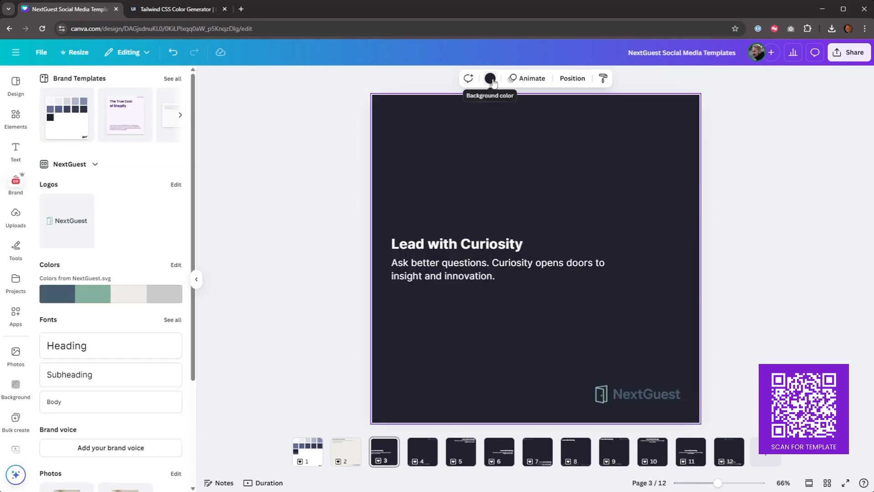
- Set page 3's background to the NextGuest cream and replace the dark background color with it across all pages
{"action": "left_click", "coordinate": [491, 80]}
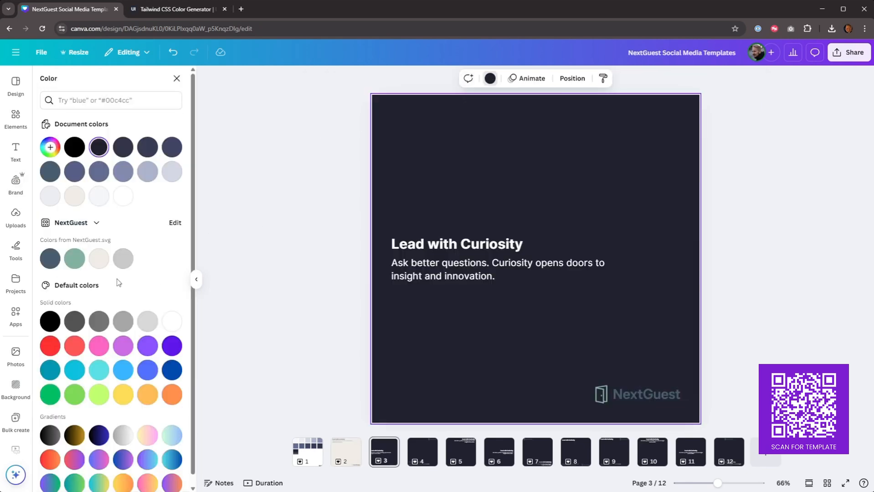
{"action": "left_click", "coordinate": [99, 261]}
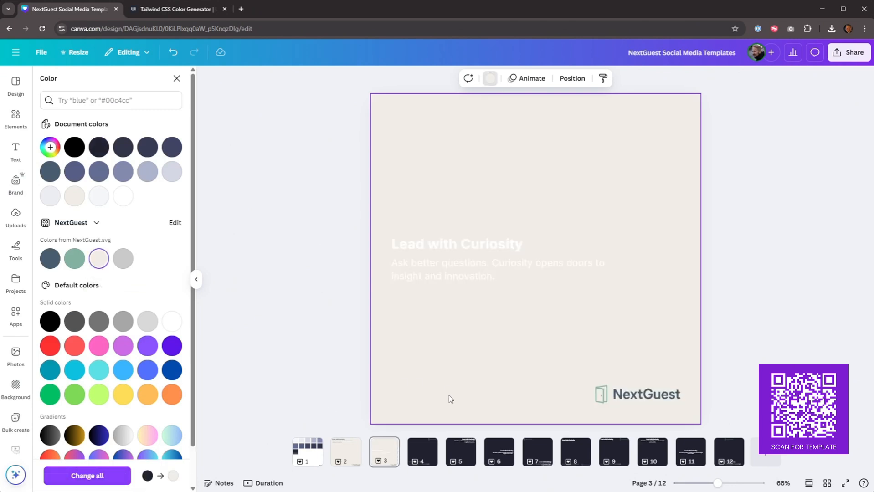
{"action": "left_click", "coordinate": [101, 480]}
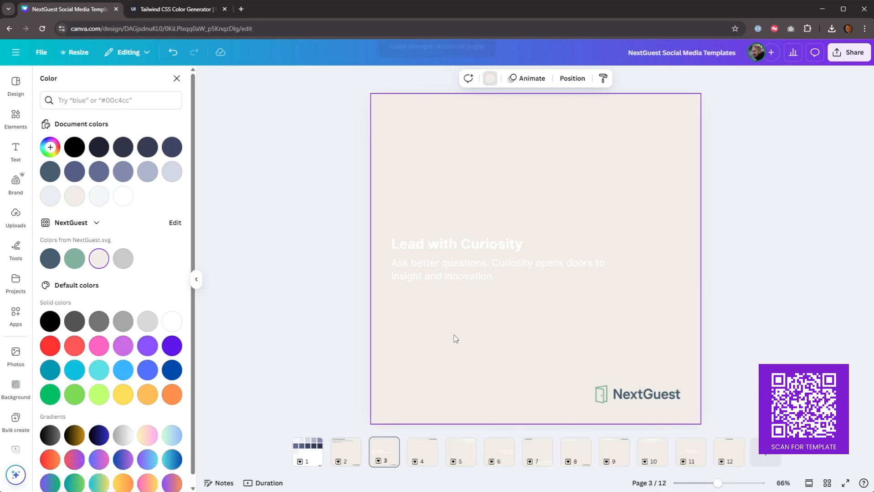
- Set page 3's heading to the NextGuest dark slate blue and replace white with it across all pages
{"action": "left_click", "coordinate": [476, 256]}
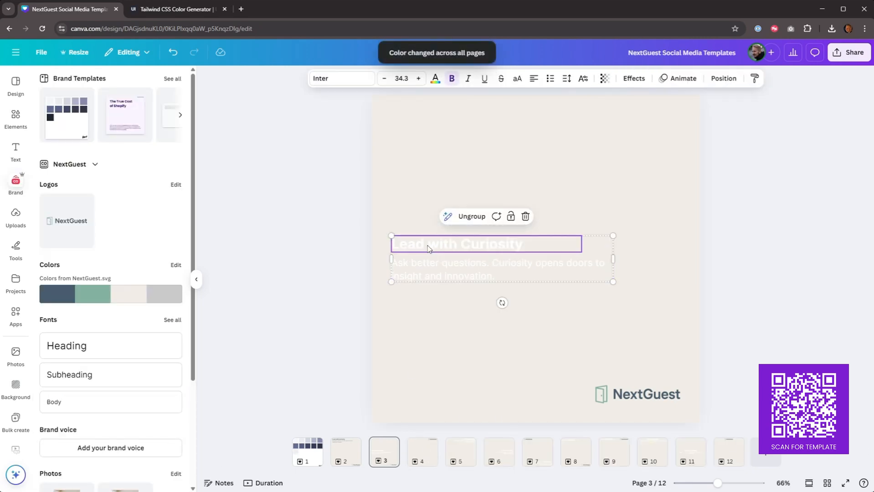
{"action": "mouse_move", "coordinate": [102, 307]}
{"action": "left_click", "coordinate": [435, 78]}
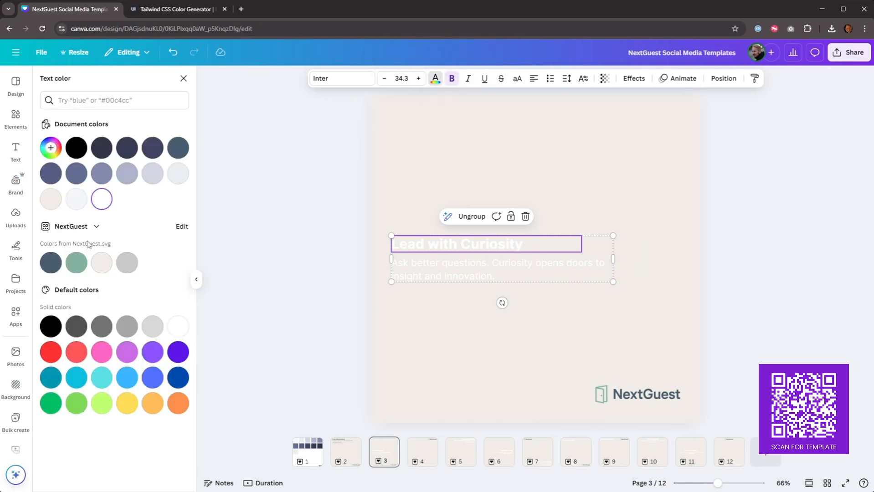
{"action": "left_click", "coordinate": [50, 269]}
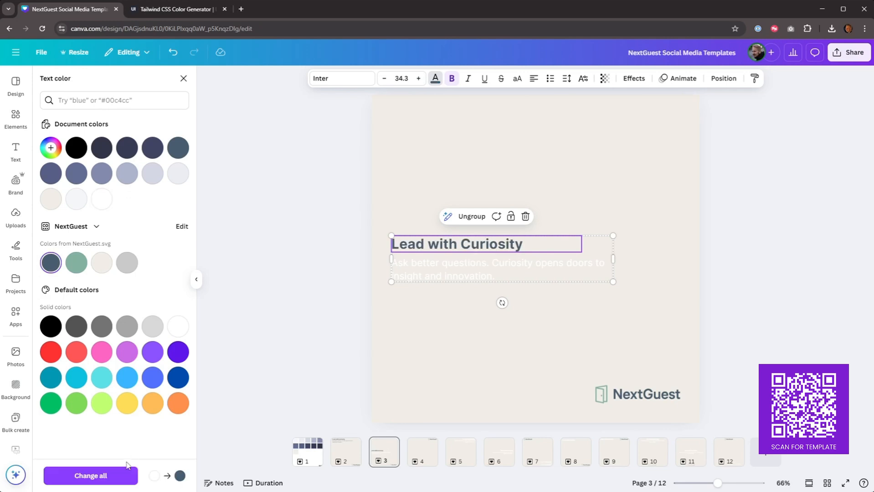
{"action": "left_click", "coordinate": [110, 477]}
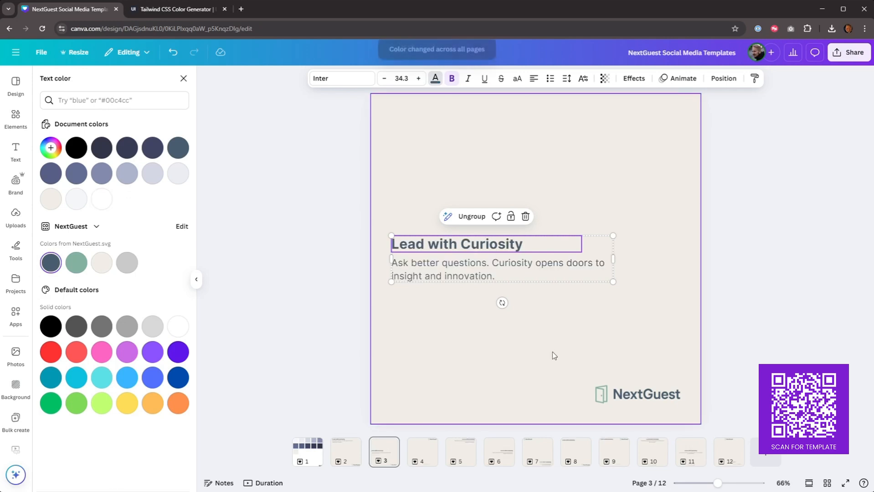
- Check the new background, text and logo colors on pages 4 through 12
{"action": "left_click", "coordinate": [422, 452]}
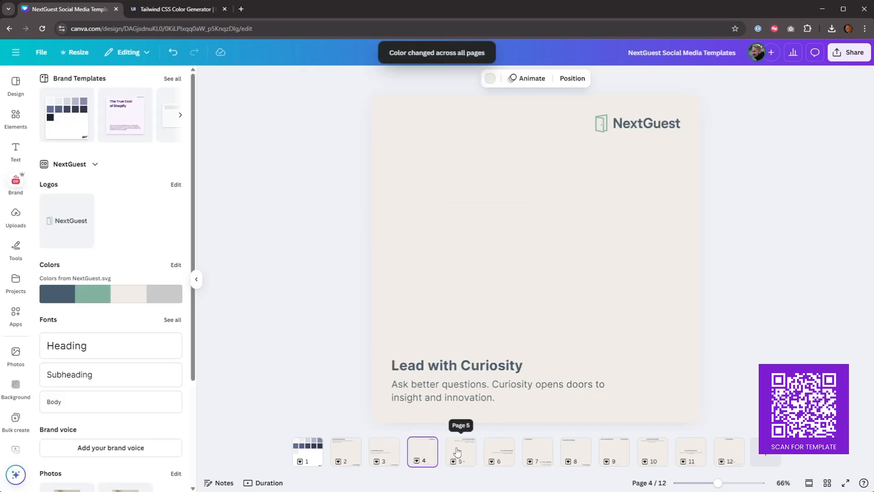
{"action": "left_click", "coordinate": [538, 452]}
{"action": "left_click", "coordinate": [579, 453]}
{"action": "left_click", "coordinate": [615, 453]}
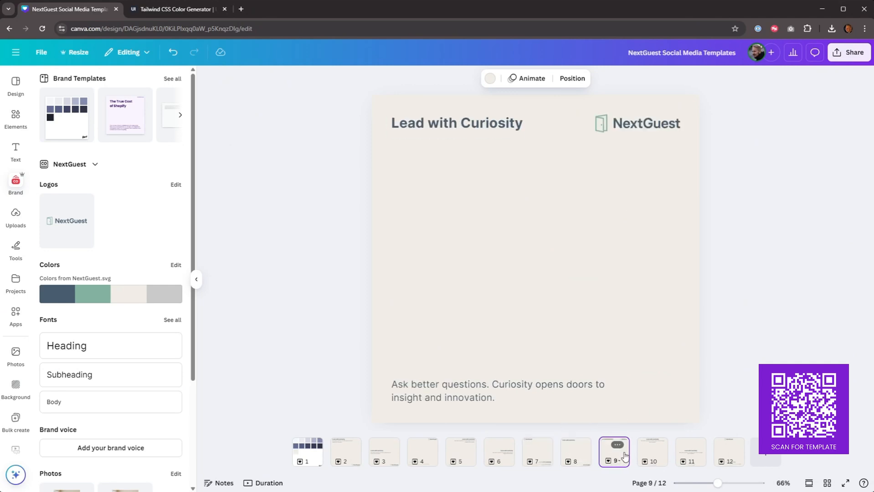
{"action": "left_click", "coordinate": [653, 453]}
{"action": "left_click", "coordinate": [691, 452]}
{"action": "left_click", "coordinate": [724, 455]}
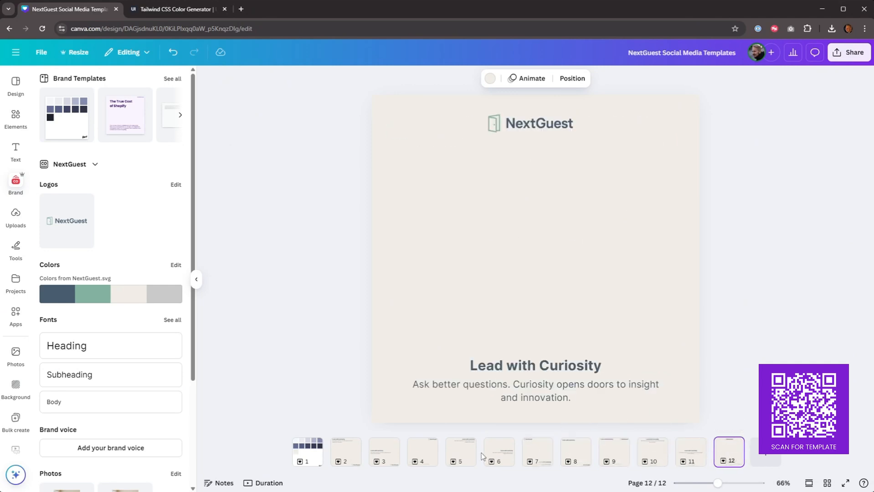
- Narrow page 2's text group so the first body line wraps after "opens"
{"action": "left_click", "coordinate": [348, 455]}
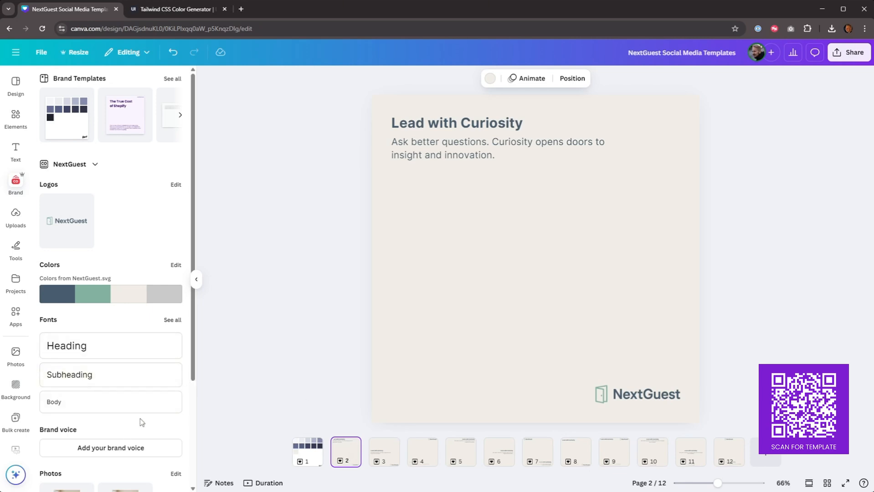
{"action": "scroll", "coordinate": [141, 423], "scroll_direction": "down", "scroll_amount": 3}
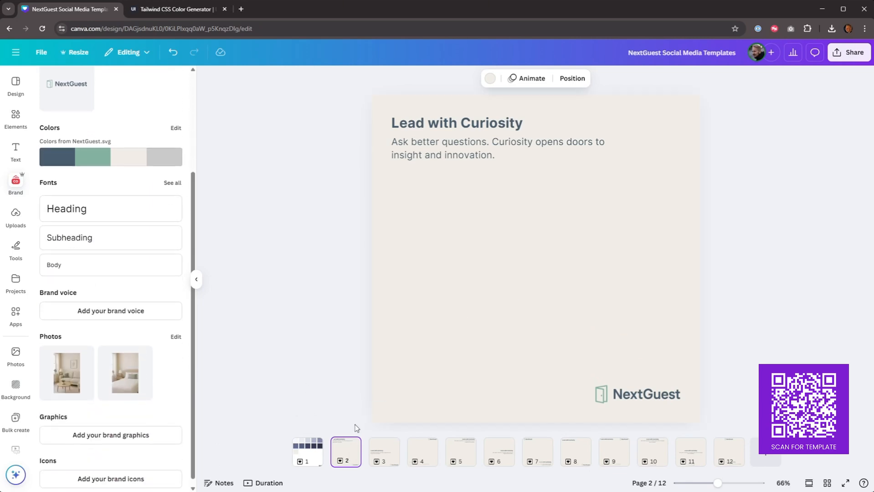
{"action": "left_click", "coordinate": [583, 144]}
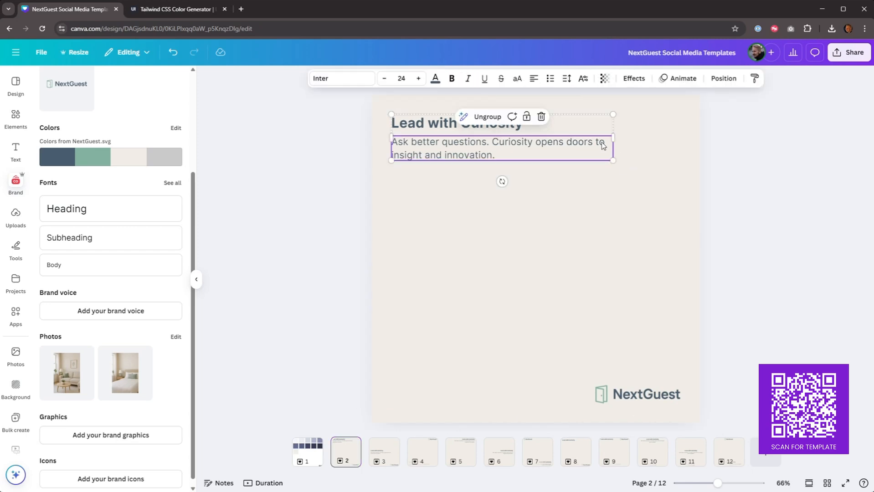
{"action": "left_click_drag", "start_coordinate": [611, 138], "coordinate": [575, 137]}
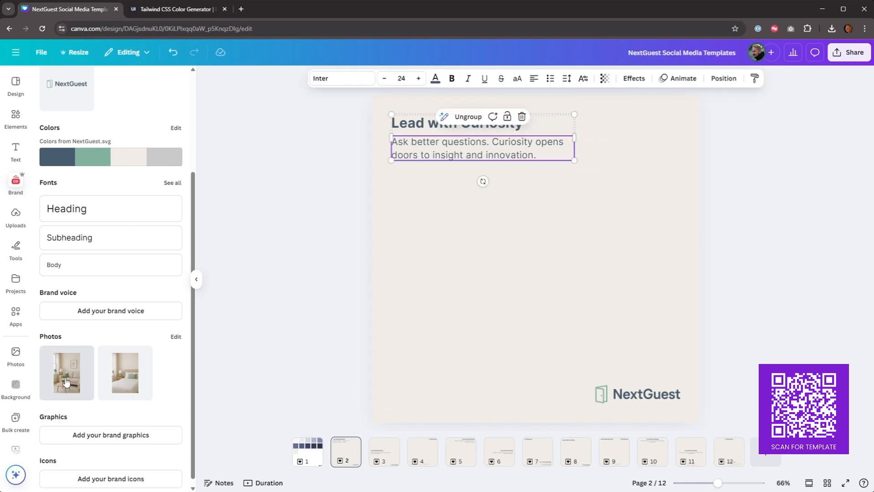
- Add the living-room brand photo to page 2's right side and enlarge it to fill the page height
{"action": "left_click_drag", "start_coordinate": [67, 373], "coordinate": [588, 237]}
{"action": "left_click_drag", "start_coordinate": [624, 278], "coordinate": [652, 178]}
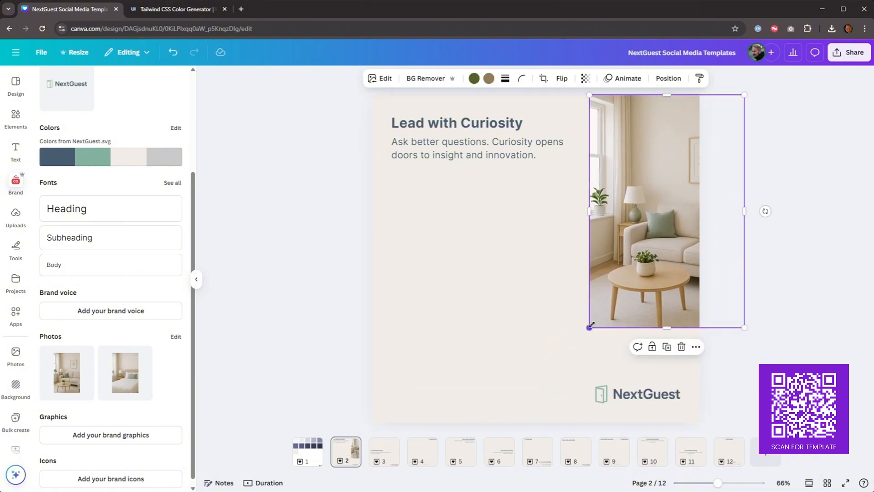
{"action": "left_click_drag", "start_coordinate": [585, 327], "coordinate": [530, 439]}
- Layer the living-room photo on page 2 behind the NextGuest logo but above the page background
{"action": "key", "text": "alt+1"}
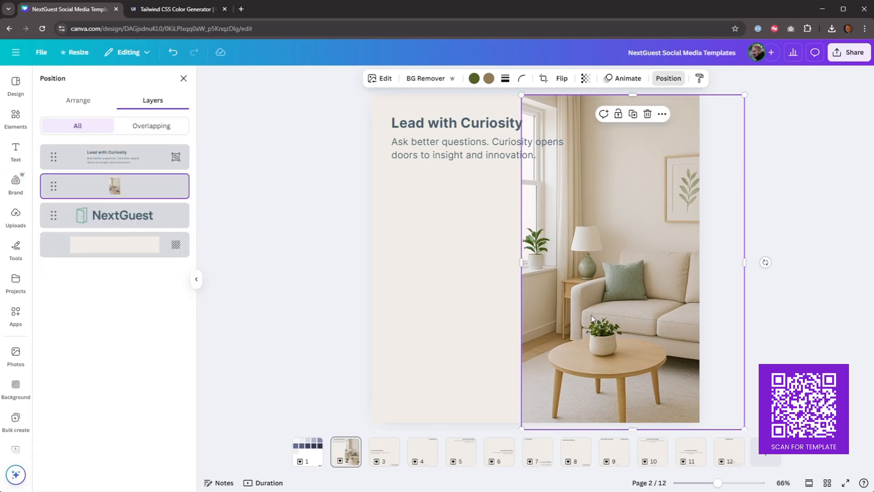
{"action": "right_click", "coordinate": [603, 273]}
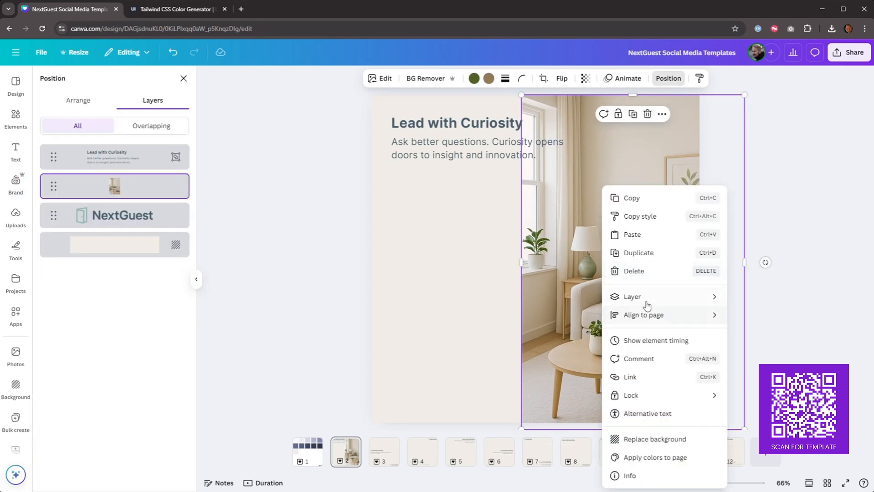
{"action": "mouse_move", "coordinate": [651, 297]}
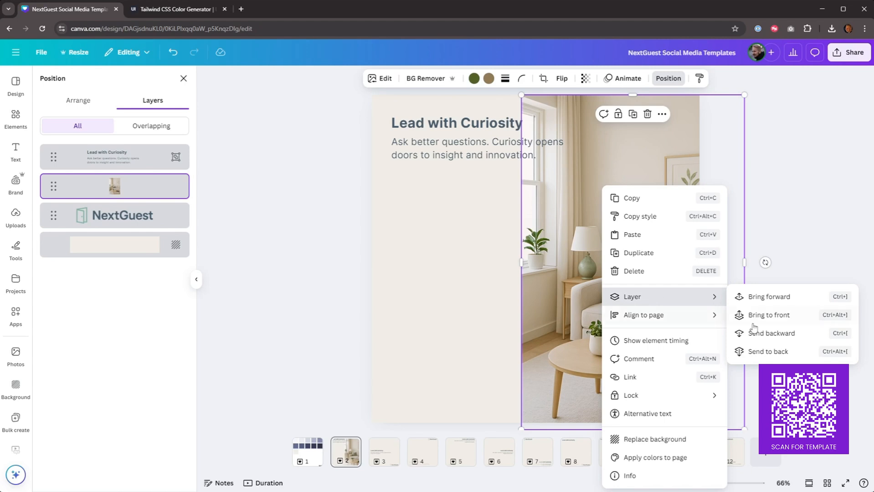
{"action": "left_click", "coordinate": [768, 357]}
{"action": "mouse_move", "coordinate": [54, 216]}
{"action": "left_mouse_down"}
{"action": "mouse_move", "coordinate": [53, 167]}
{"action": "mouse_move", "coordinate": [54, 215]}
{"action": "left_mouse_up"}
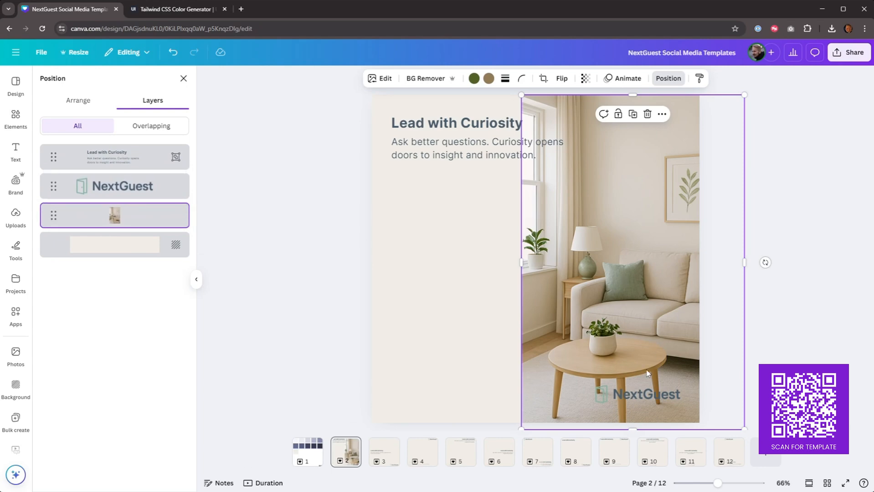
- Shift the living-room photo farther right on page 2 to clear the text, and check the logo over it
{"action": "left_click_drag", "start_coordinate": [603, 292], "coordinate": [655, 293]}
{"action": "left_click", "coordinate": [640, 397]}
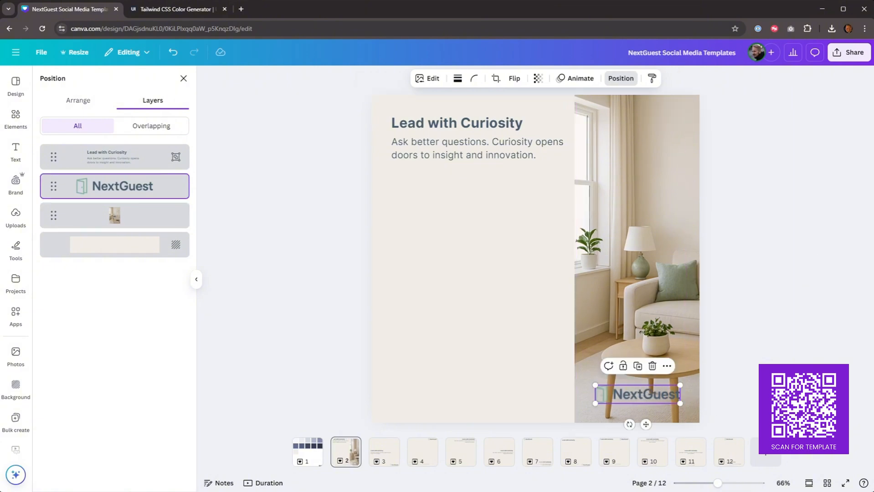
{"action": "key", "text": "Escape"}
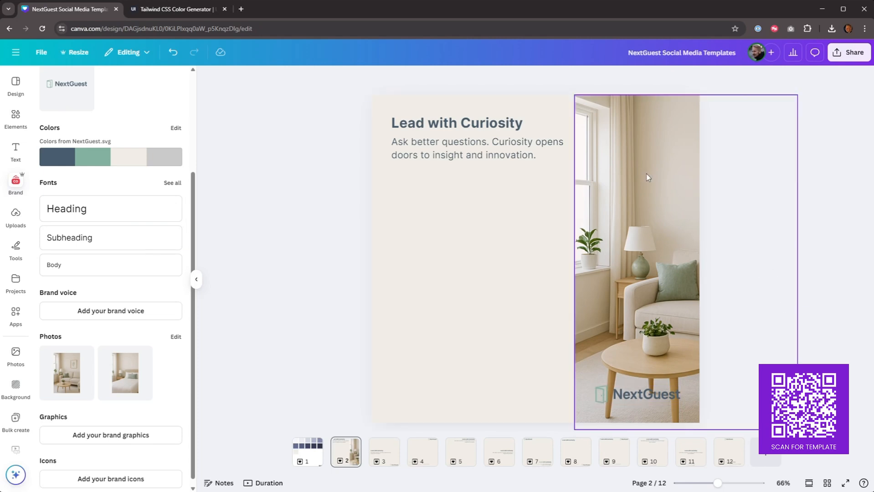
- Move the living-room photo to page 2's lower-left corner and shrink it to fit below the text and beside the logo
{"action": "left_click_drag", "start_coordinate": [649, 177], "coordinate": [436, 218]}
{"action": "left_click_drag", "start_coordinate": [364, 89], "coordinate": [425, 181]}
{"action": "left_click_drag", "start_coordinate": [483, 232], "coordinate": [445, 231]}
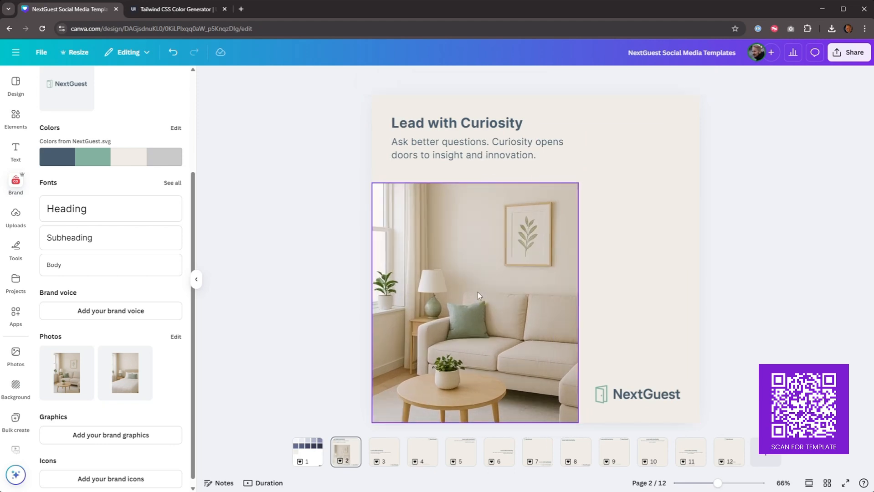
{"action": "left_click_drag", "start_coordinate": [478, 295], "coordinate": [680, 197]}
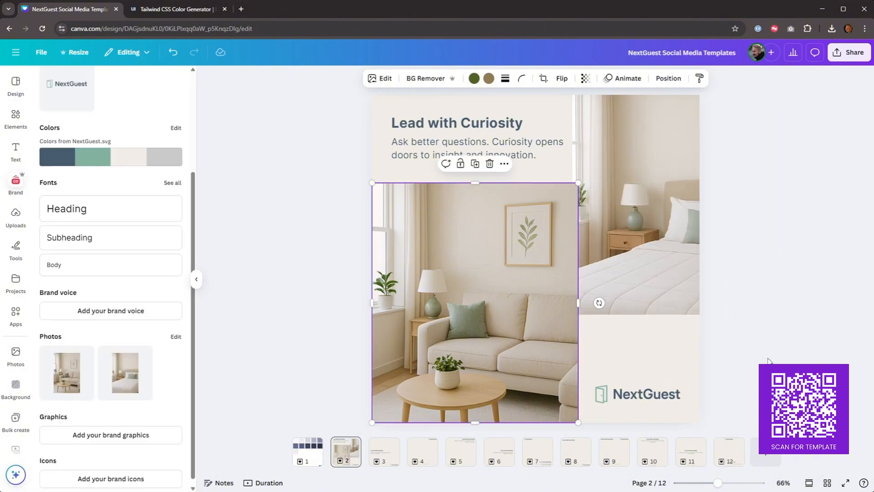
{"action": "left_click", "coordinate": [768, 361]}
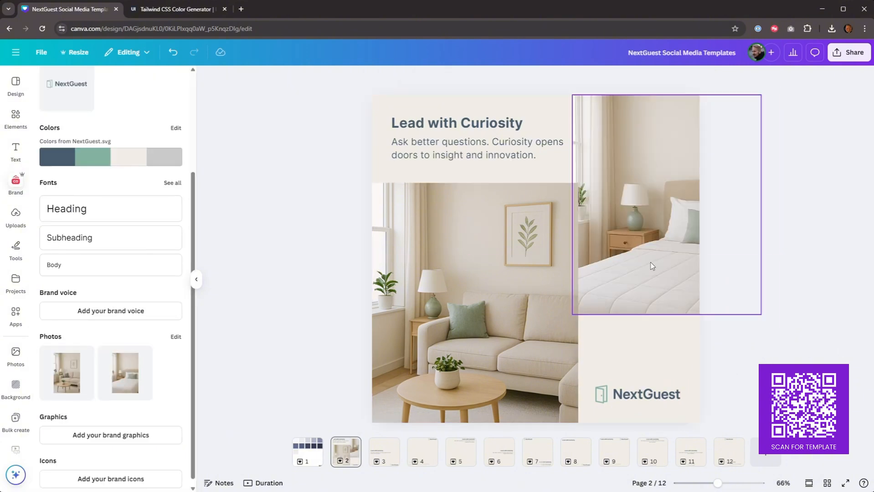
{"action": "left_click", "coordinate": [665, 260]}
{"action": "key", "text": "Delete"}
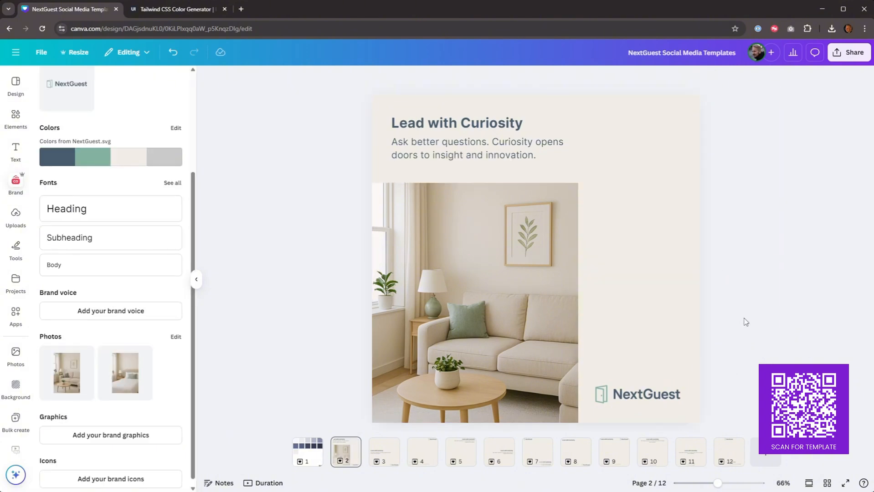
- Try page 3's apartment photo along the page's lower edge, layered behind the NextGuest logo
{"action": "left_click", "coordinate": [384, 457]}
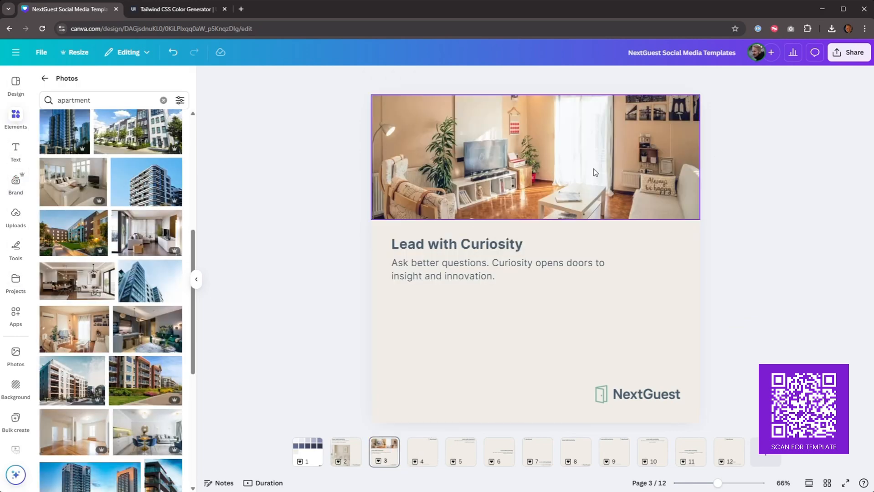
{"action": "left_click_drag", "start_coordinate": [593, 168], "coordinate": [588, 364]}
{"action": "left_click", "coordinate": [668, 78]}
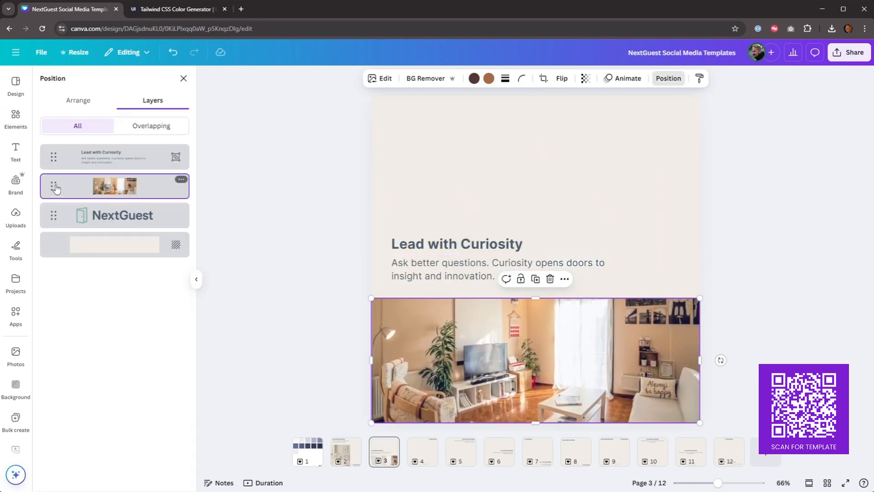
{"action": "left_click_drag", "start_coordinate": [55, 187], "coordinate": [54, 227]}
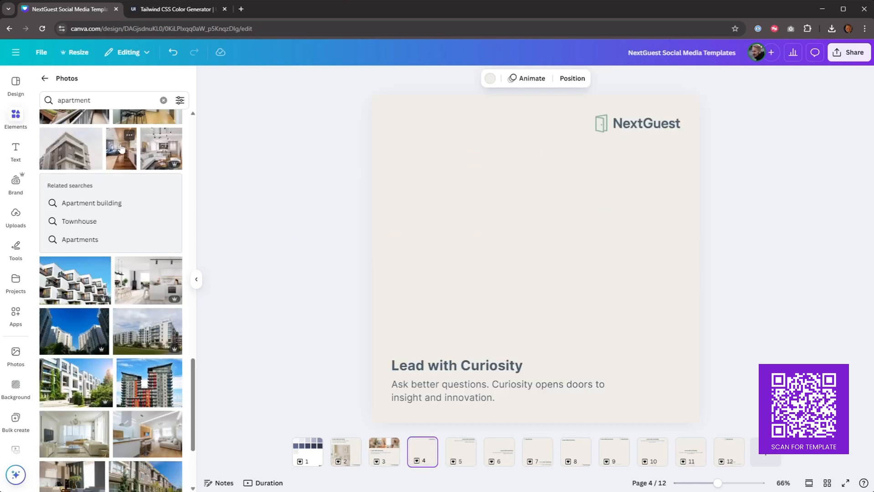
- Add the apartment photo with the wood floor and kitchen to page 4 above the heading, cropping its upper edge to the logo's height
{"action": "left_click_drag", "start_coordinate": [122, 146], "coordinate": [565, 120]}
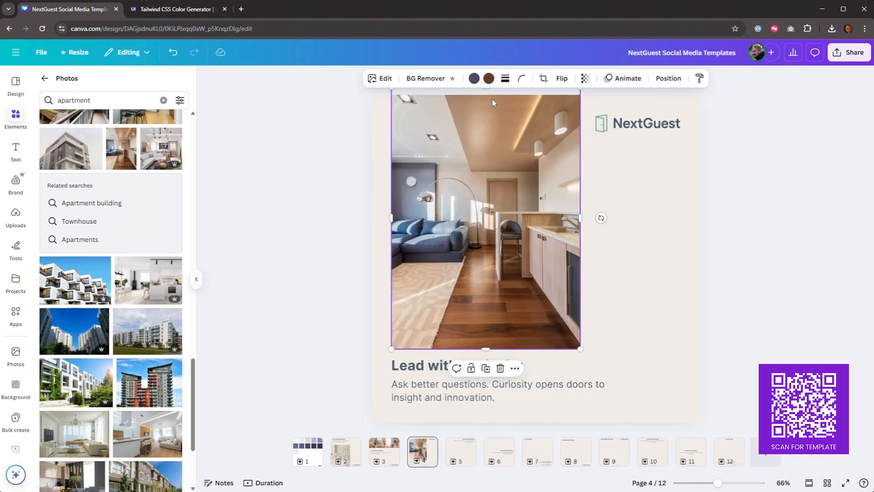
{"action": "left_click_drag", "start_coordinate": [488, 90], "coordinate": [486, 114]}
{"action": "left_click", "coordinate": [613, 339]}
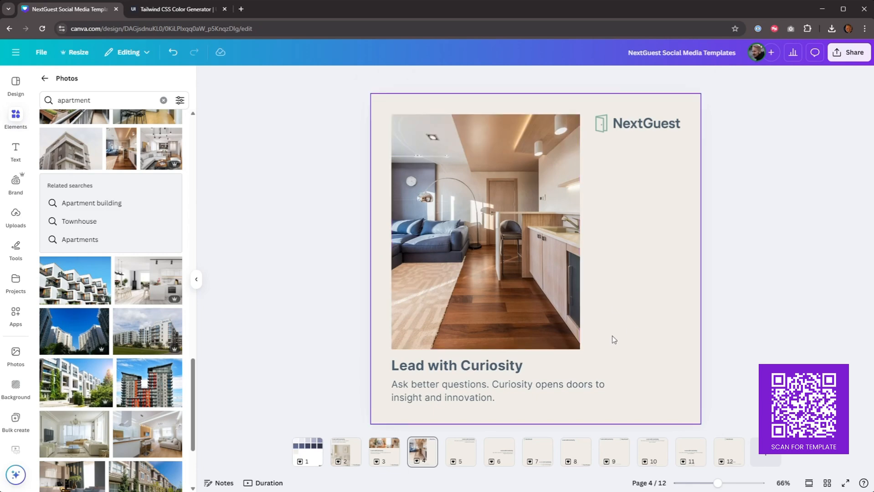
- Replace page 4's apartment photo with the smiling woman beside a laptop, and change the heading to "Our newest employee!!"
{"action": "left_click", "coordinate": [505, 251]}
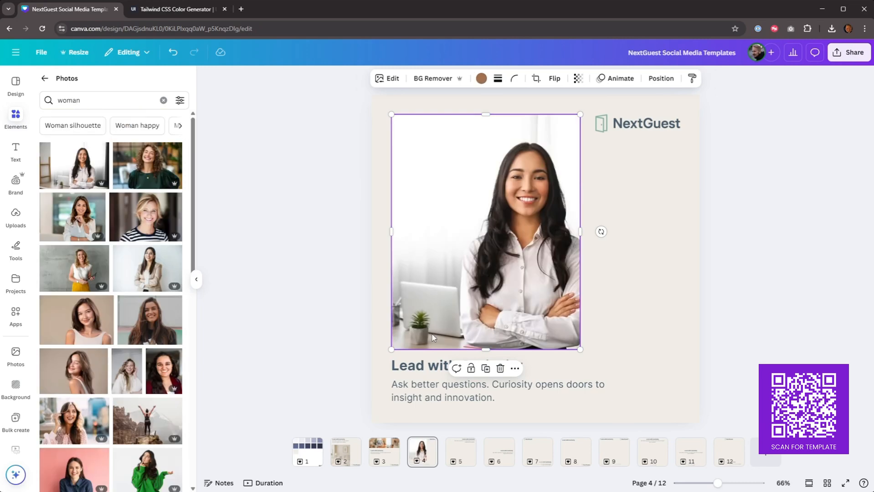
{"action": "left_click", "coordinate": [425, 366]}
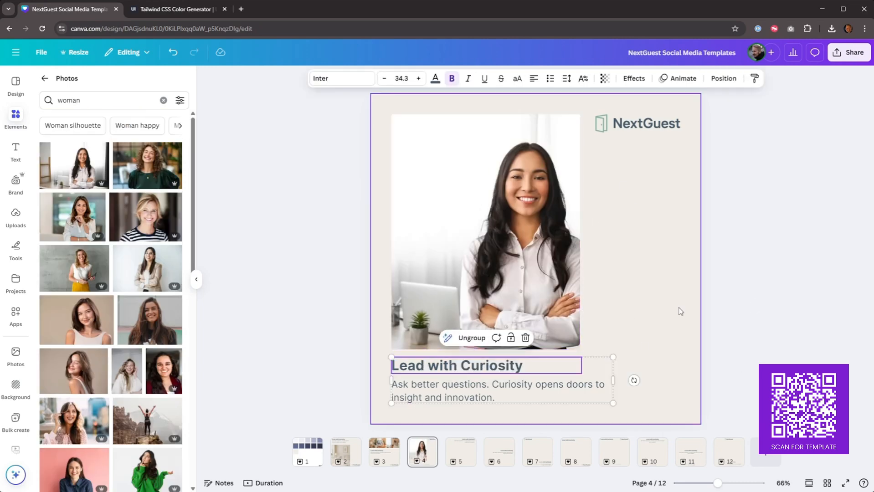
{"action": "double_click", "coordinate": [478, 372]}
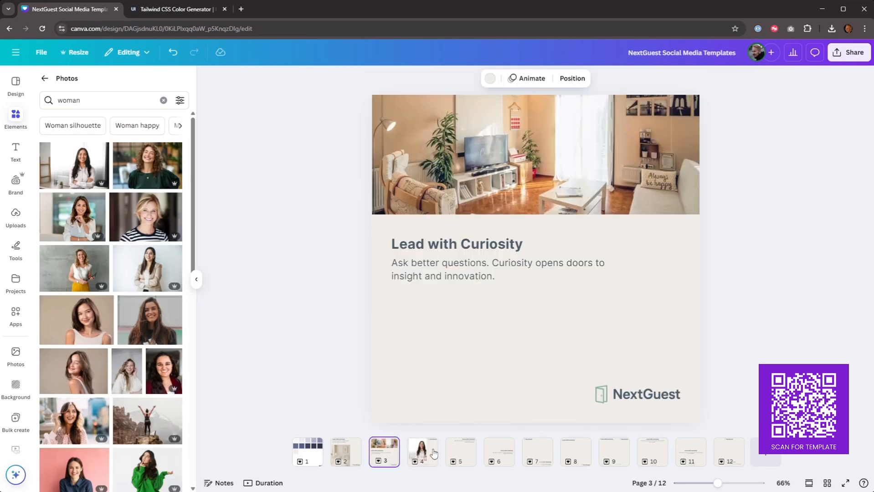
{"action": "left_click", "coordinate": [422, 451]}
{"action": "left_click", "coordinate": [460, 452]}
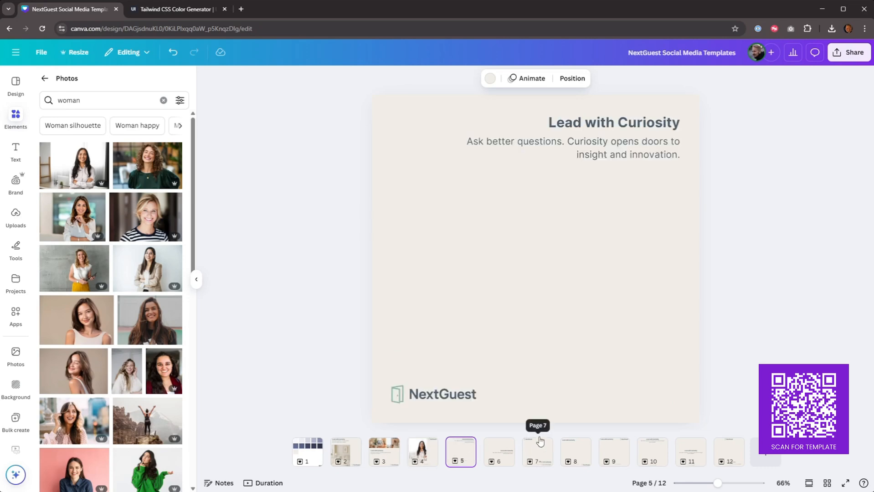
{"action": "mouse_move", "coordinate": [517, 449]}
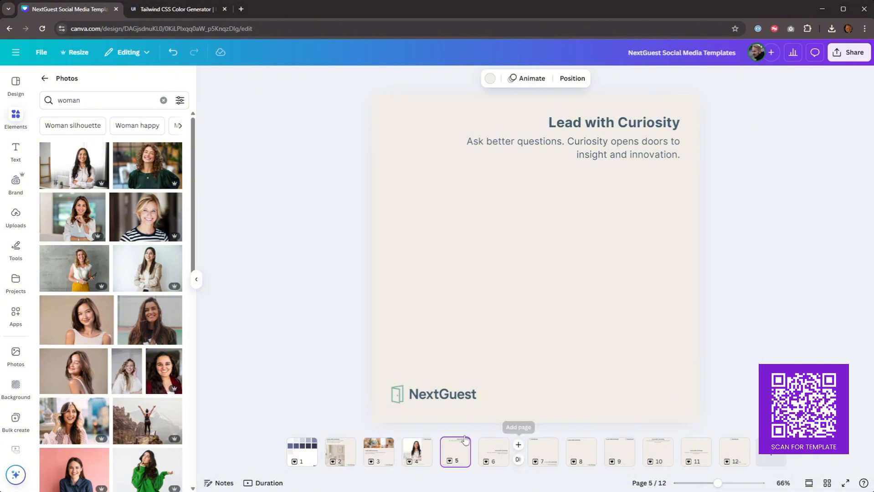
{"action": "right_click", "coordinate": [427, 450]}
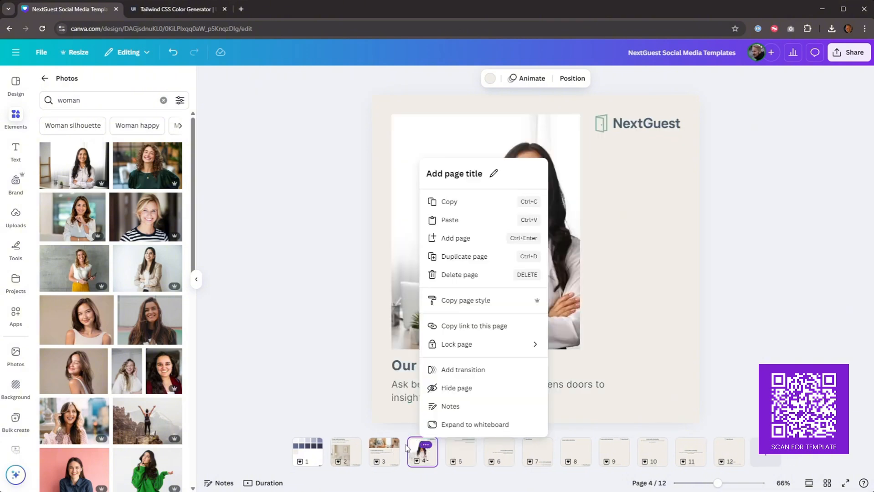
{"action": "left_click", "coordinate": [342, 338]}
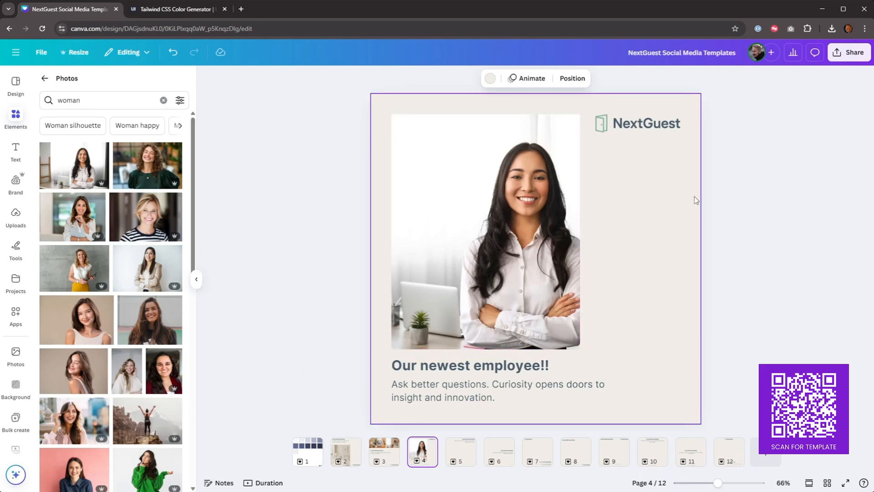
- Flip back and forth through pages 2 to 12 to compare the text and logo placement of each layout
{"action": "left_click", "coordinate": [467, 454]}
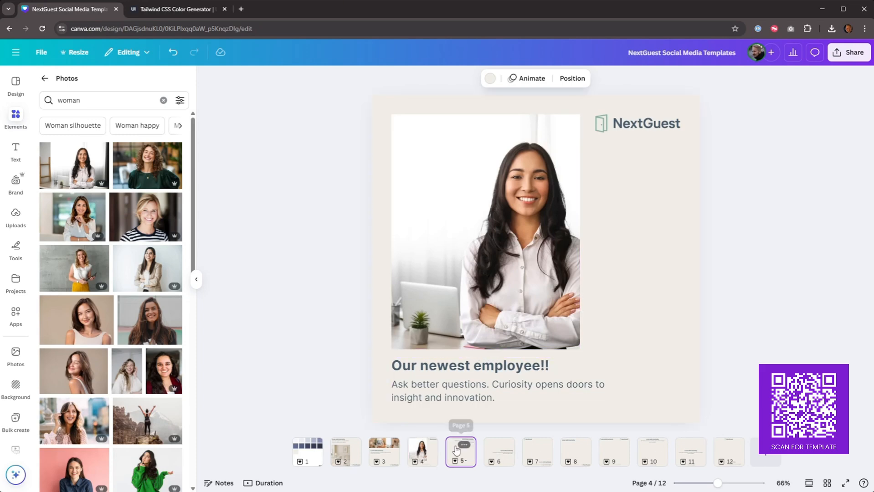
{"action": "left_click", "coordinate": [525, 451]}
{"action": "key", "text": "Right"}
{"action": "key", "text": "Right"}
{"action": "key", "text": "Right"}
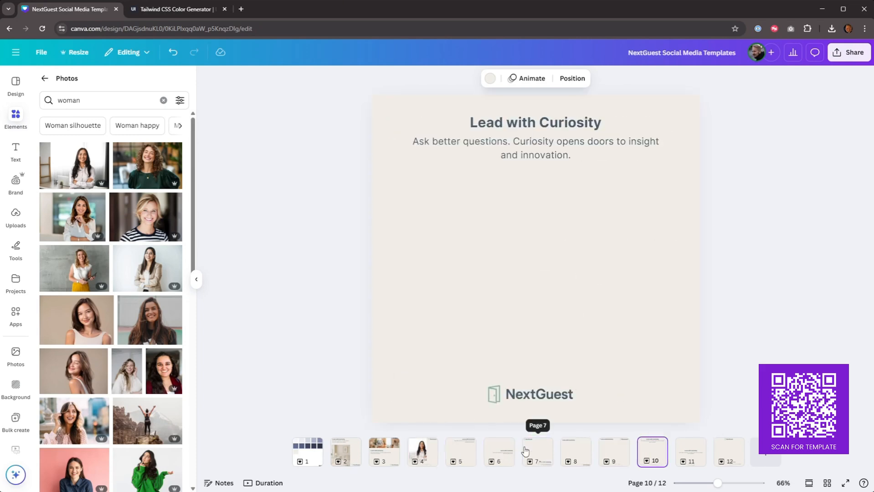
{"action": "key", "text": "Left"}
{"action": "key", "text": "Left"}
{"action": "key", "text": "Left"}
{"action": "key", "text": "Left"}
{"action": "key", "text": "Left"}
{"action": "key", "text": "Left"}
{"action": "key", "text": "Left"}
{"action": "key", "text": "Left"}
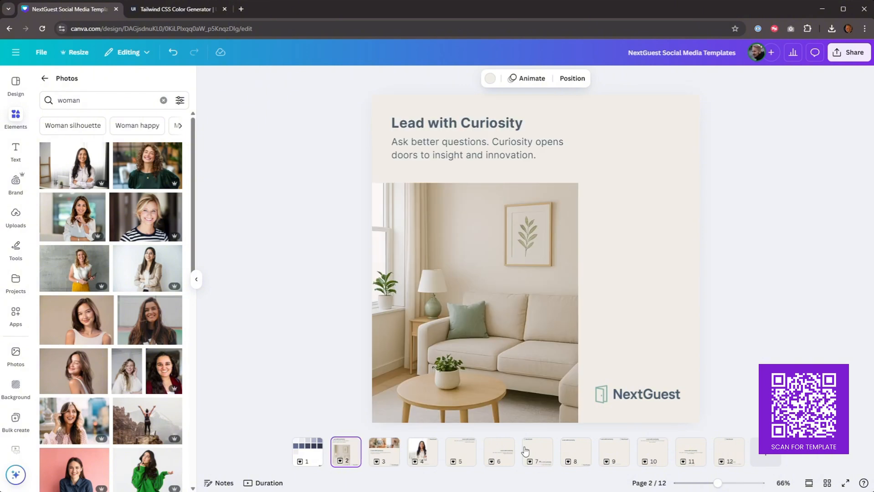
{"action": "key", "text": "Right"}
{"action": "key", "text": "Right"}
{"action": "key", "text": "Right"}
{"action": "key", "text": "Right"}
{"action": "key", "text": "Right"}
{"action": "key", "text": "Right"}
{"action": "key", "text": "Right"}
{"action": "key", "text": "Right"}
{"action": "key", "text": "Right"}
{"action": "key", "text": "Right"}
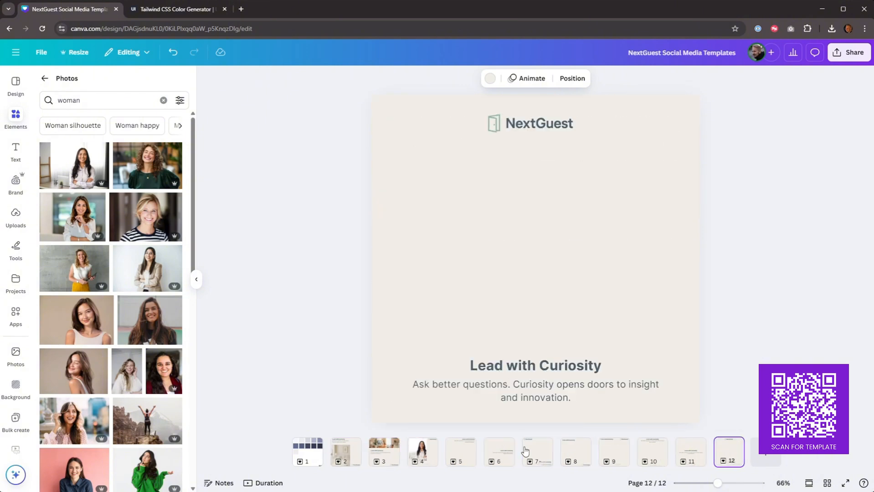
{"action": "key", "text": "Left"}
{"action": "key", "text": "Left"}
{"action": "key", "text": "Left"}
{"action": "key", "text": "Left"}
{"action": "key", "text": "Left"}
{"action": "key", "text": "Left"}
{"action": "key", "text": "Left"}
{"action": "key", "text": "Left"}
{"action": "key", "text": "Left"}
{"action": "key", "text": "Left"}
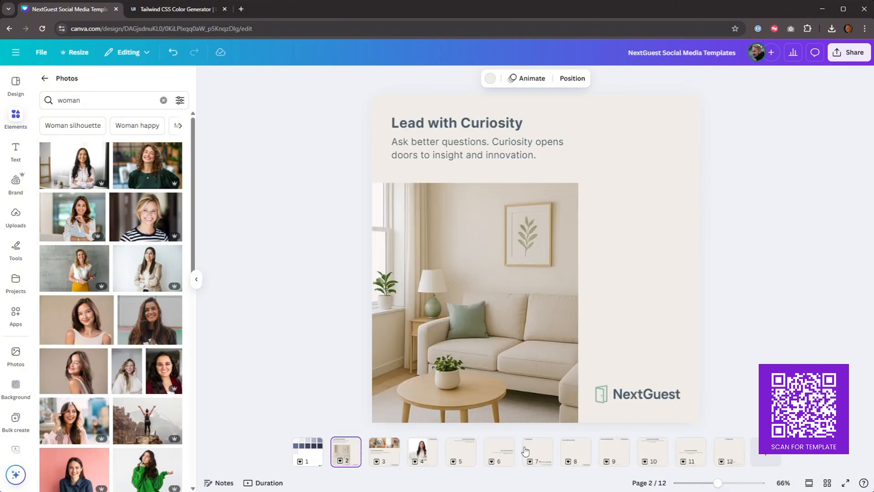
{"action": "key", "text": "Right"}
{"action": "key", "text": "Right"}
{"action": "key", "text": "Right"}
{"action": "key", "text": "Right"}
{"action": "key", "text": "Right"}
{"action": "key", "text": "Right"}
{"action": "key", "text": "Right"}
{"action": "key", "text": "Right"}
{"action": "key", "text": "Right"}
{"action": "key", "text": "Right"}
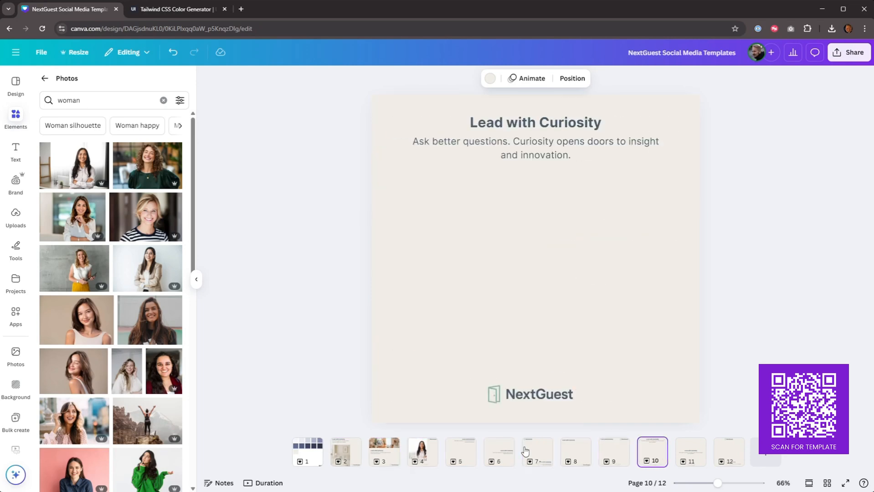
{"action": "key", "text": "Left"}
{"action": "key", "text": "Left"}
{"action": "key", "text": "Left"}
{"action": "key", "text": "Left"}
{"action": "key", "text": "Left"}
{"action": "key", "text": "Left"}
{"action": "key", "text": "Left"}
{"action": "key", "text": "Left"}
{"action": "key", "text": "Left"}
{"action": "key", "text": "Left"}
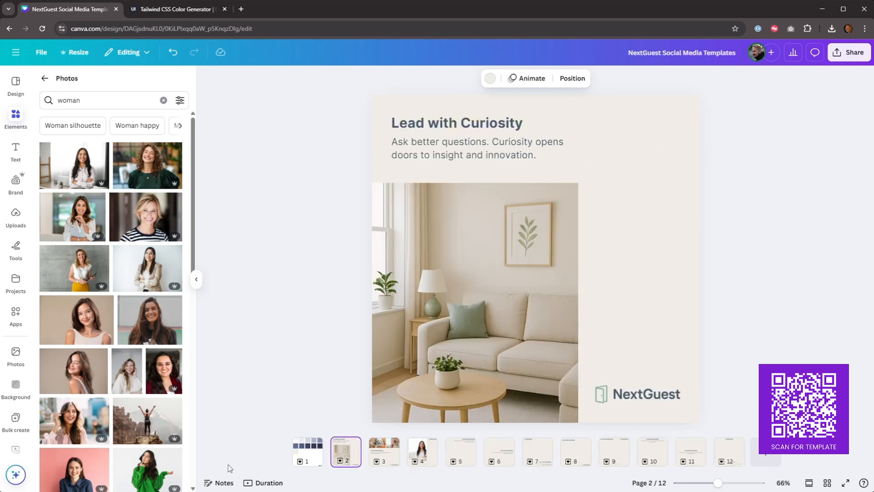
- Start a bulk create with manually entered data, and rename the two text columns Headline and Subtext
{"action": "left_click", "coordinate": [15, 420]}
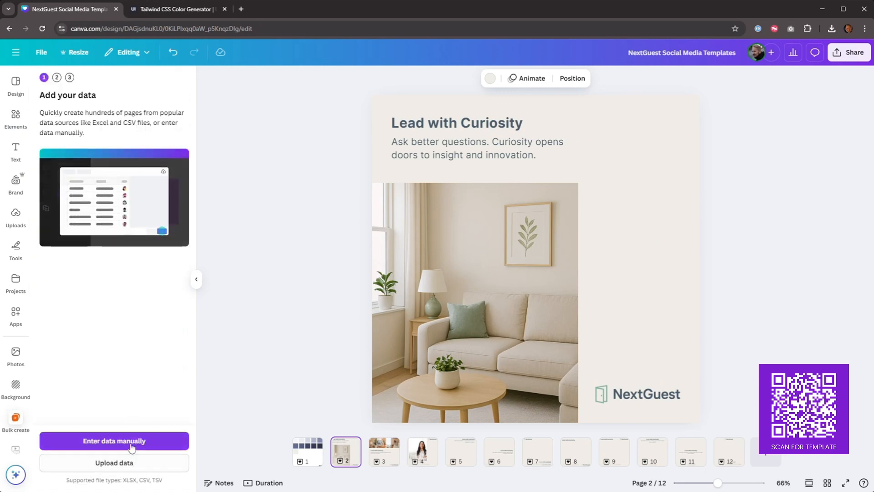
{"action": "left_click", "coordinate": [135, 443]}
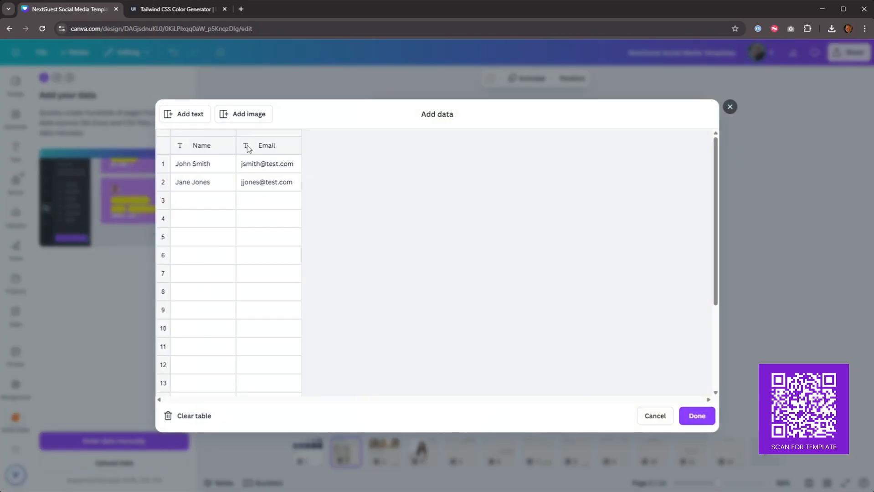
{"action": "left_click", "coordinate": [212, 146]}
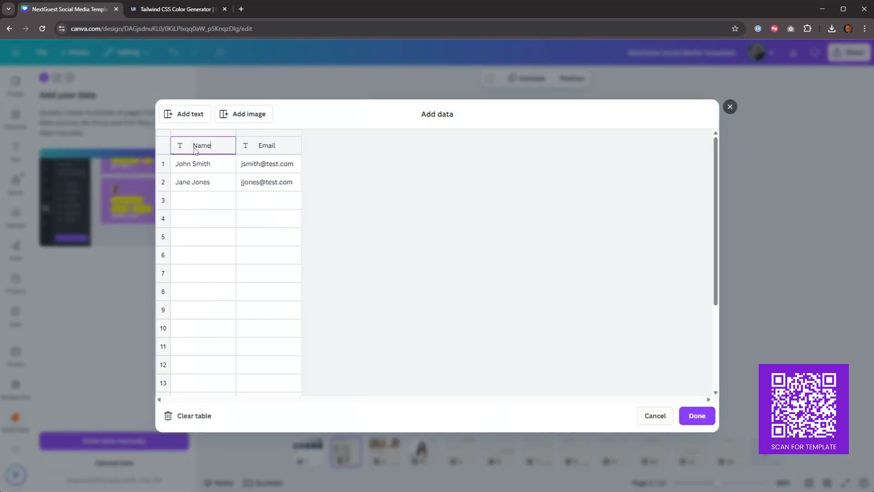
{"action": "key", "text": "BackSpace"}
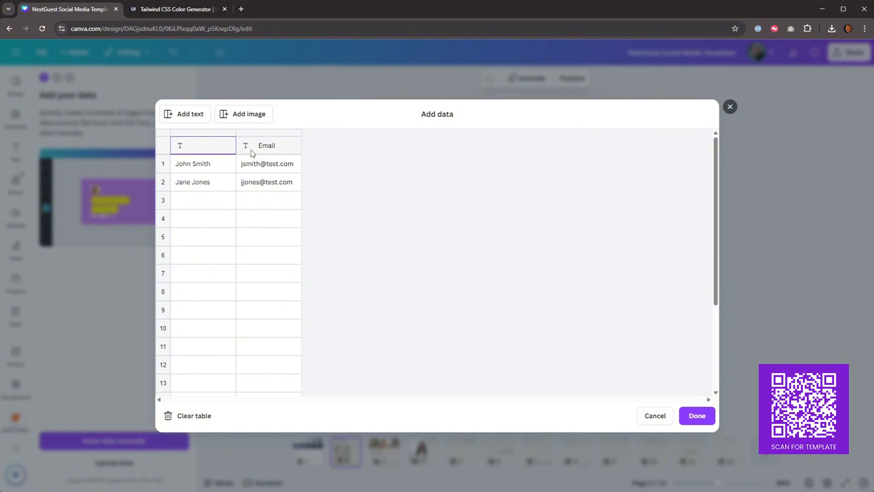
{"action": "type", "text": "Headline"}
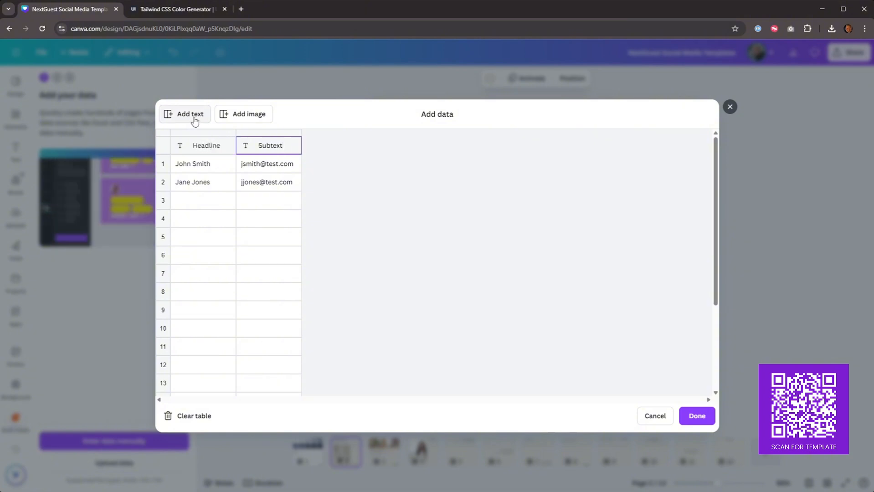
- Add an unnamed text column and an Image column to the bulk create data table
{"action": "left_click", "coordinate": [191, 122]}
{"action": "left_click", "coordinate": [252, 123]}
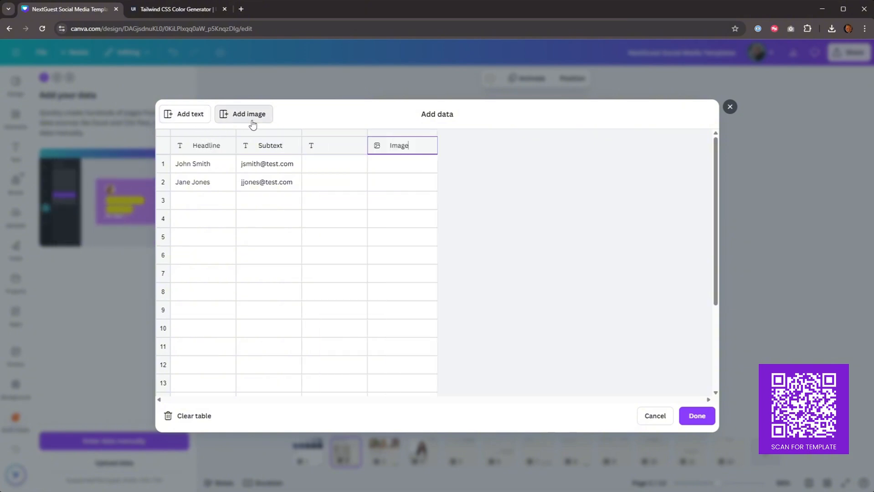
{"action": "left_click", "coordinate": [336, 146]}
- Browse the media folders for row 1's Image cell, leave the cell empty, and finish the data table
{"action": "left_click", "coordinate": [402, 162]}
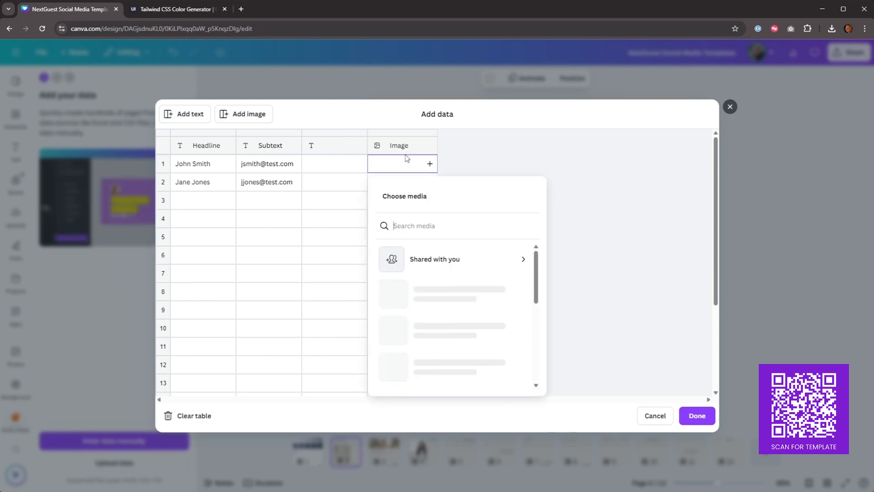
{"action": "scroll", "coordinate": [449, 292], "scroll_direction": "down", "scroll_amount": 5}
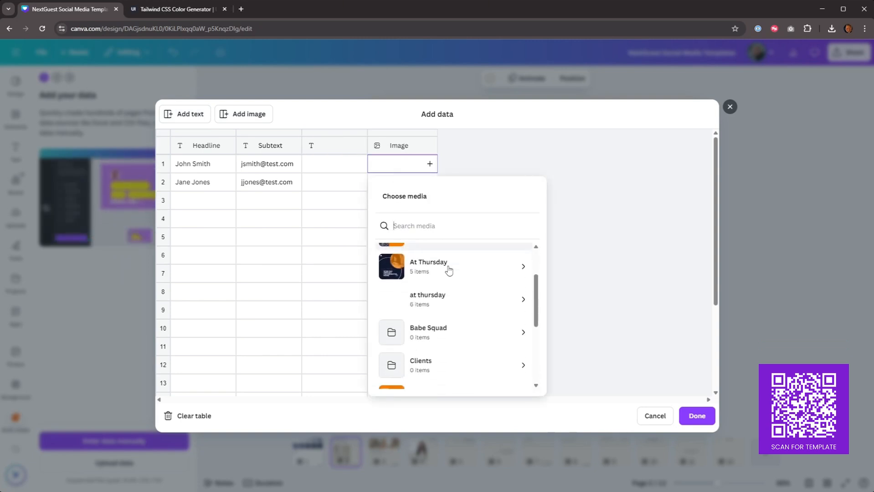
{"action": "scroll", "coordinate": [450, 306], "scroll_direction": "up", "scroll_amount": 5}
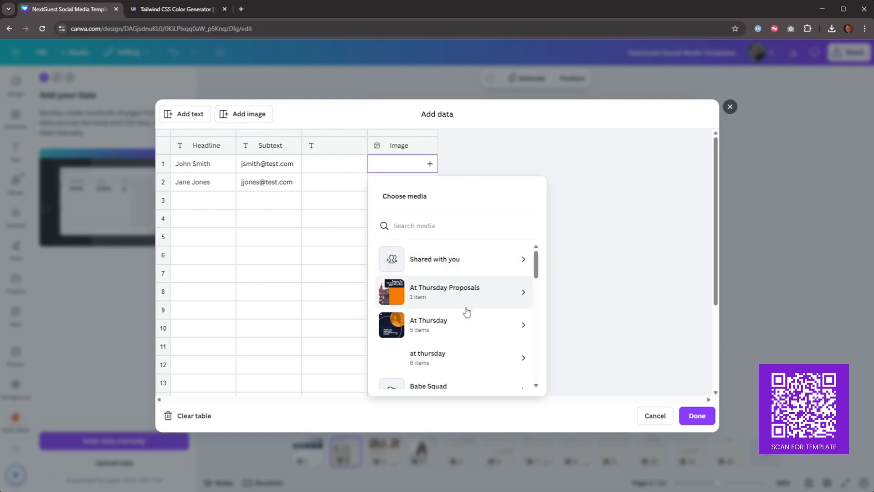
{"action": "left_click", "coordinate": [695, 415]}
{"action": "left_click", "coordinate": [695, 416]}
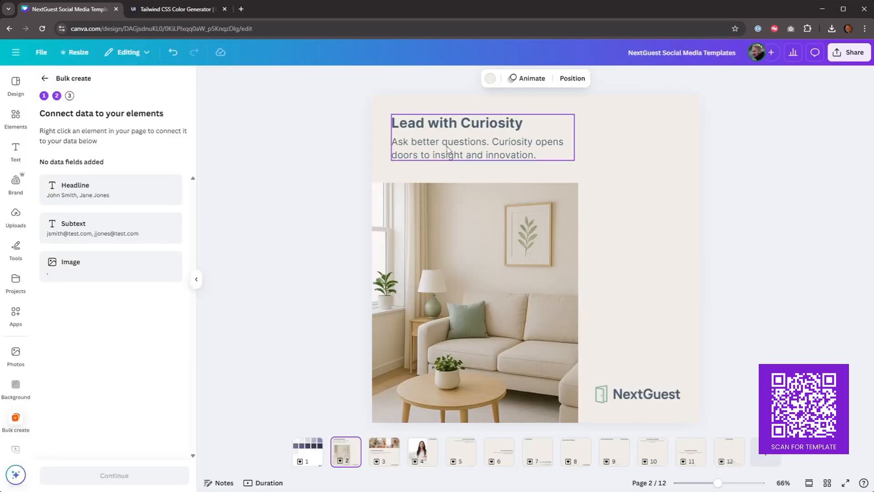
- Connect page 2's "Lead with Curiosity" heading to the Headline data field
{"action": "left_click", "coordinate": [449, 126]}
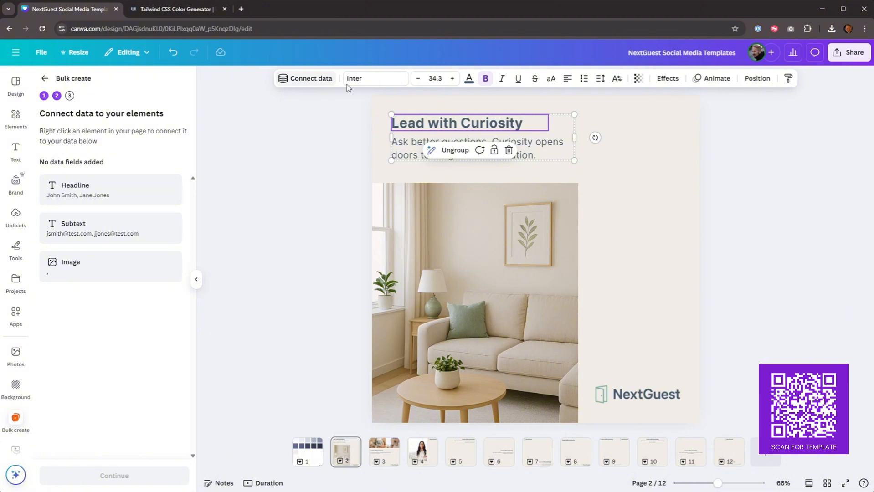
{"action": "left_click", "coordinate": [307, 79]}
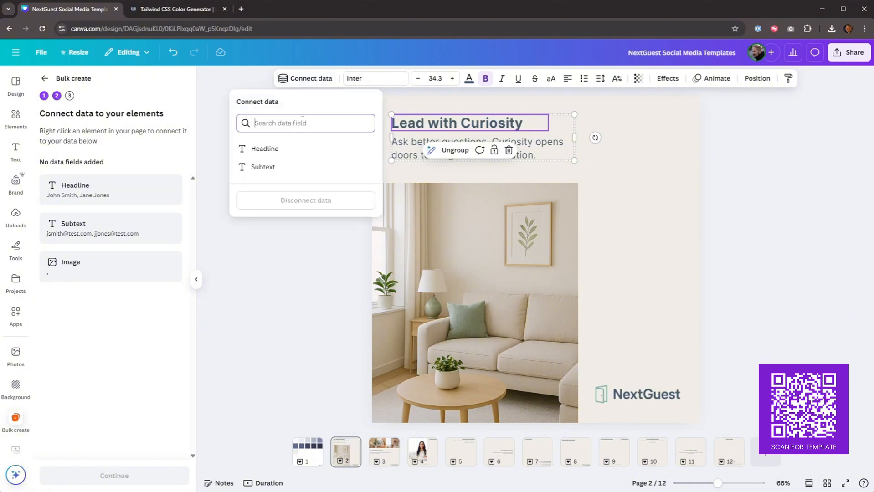
{"action": "left_click", "coordinate": [258, 146]}
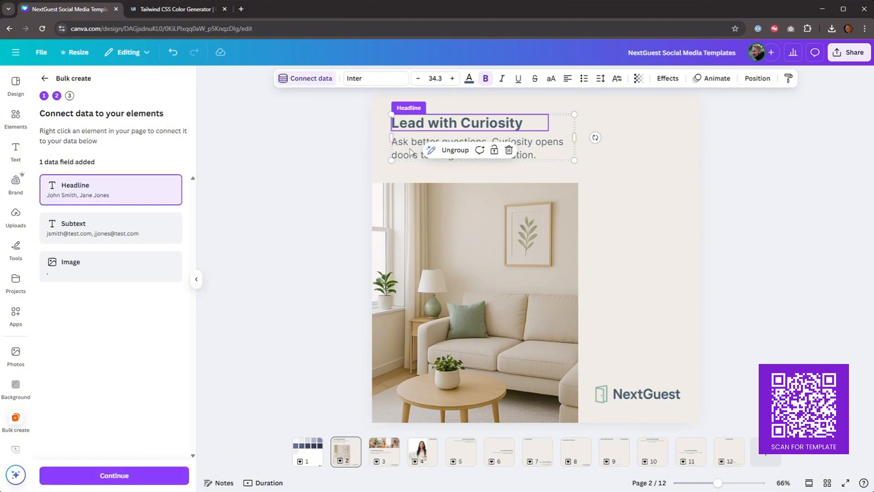
- Connect page 2's body text to the Subtext data field and the living-room photo to the Image field
{"action": "left_click", "coordinate": [410, 149]}
{"action": "left_click", "coordinate": [305, 78]}
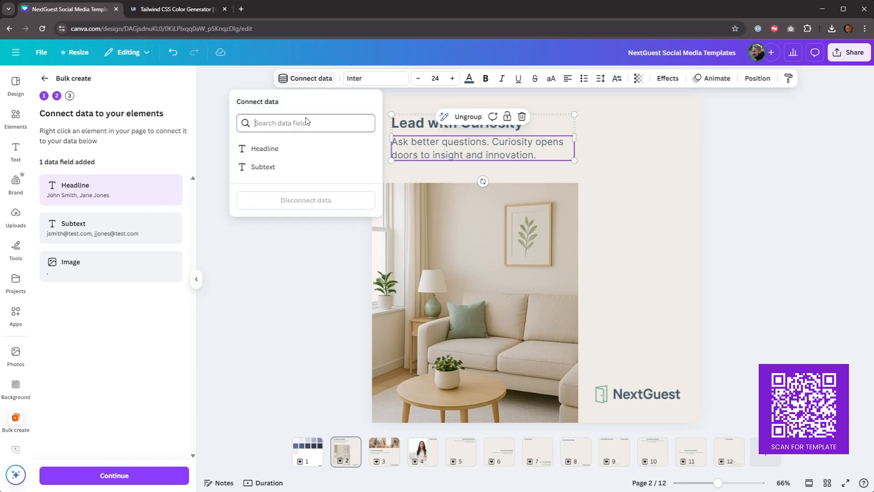
{"action": "left_click", "coordinate": [268, 167]}
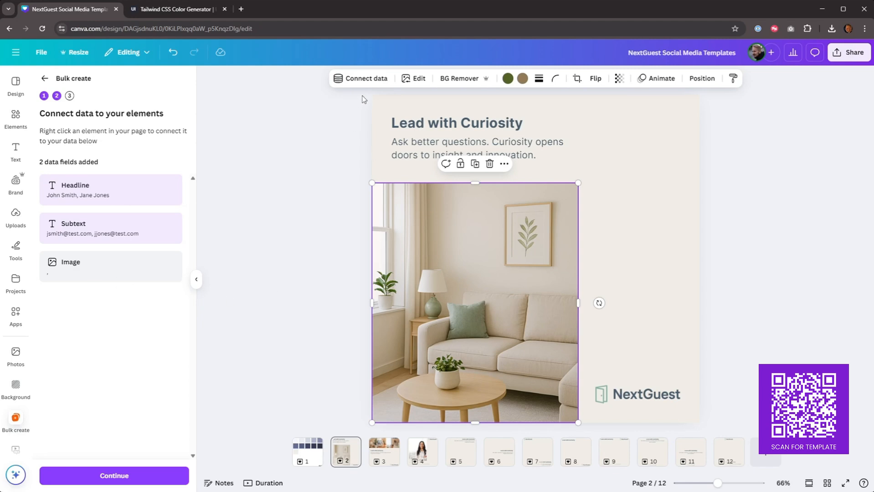
{"action": "left_click", "coordinate": [362, 78]}
{"action": "left_click", "coordinate": [313, 149]}
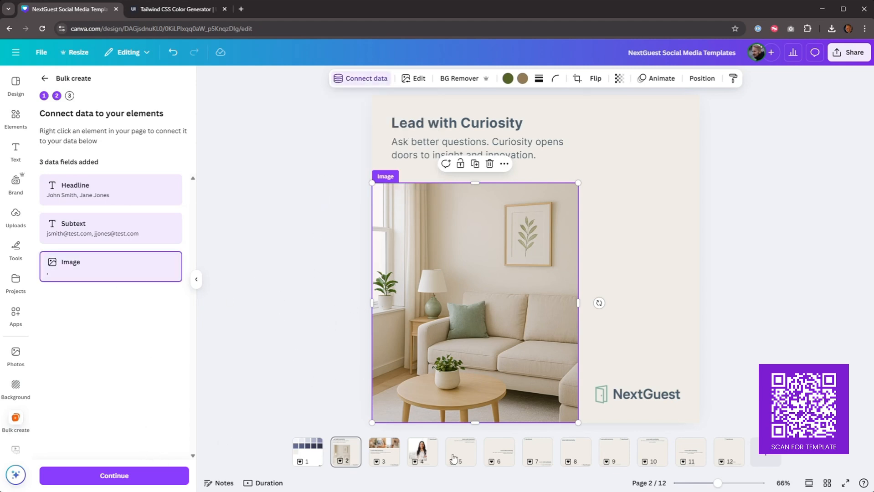
- Generate the bulk designs from both data rows, using the fields connected on the template pages
{"action": "left_click", "coordinate": [384, 452]}
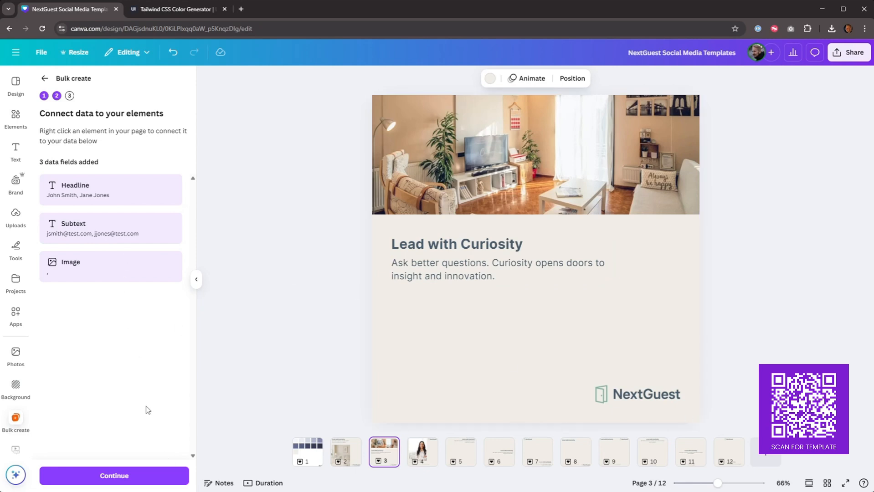
{"action": "left_click", "coordinate": [129, 474]}
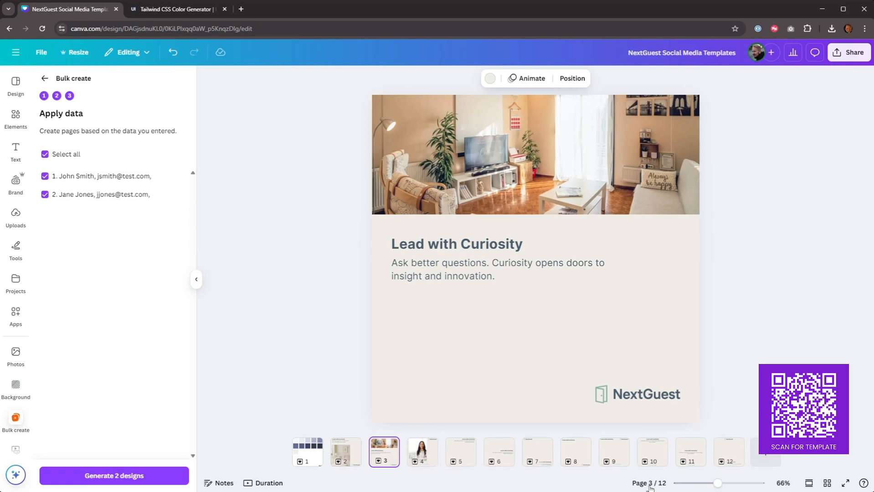
{"action": "left_click", "coordinate": [137, 476]}
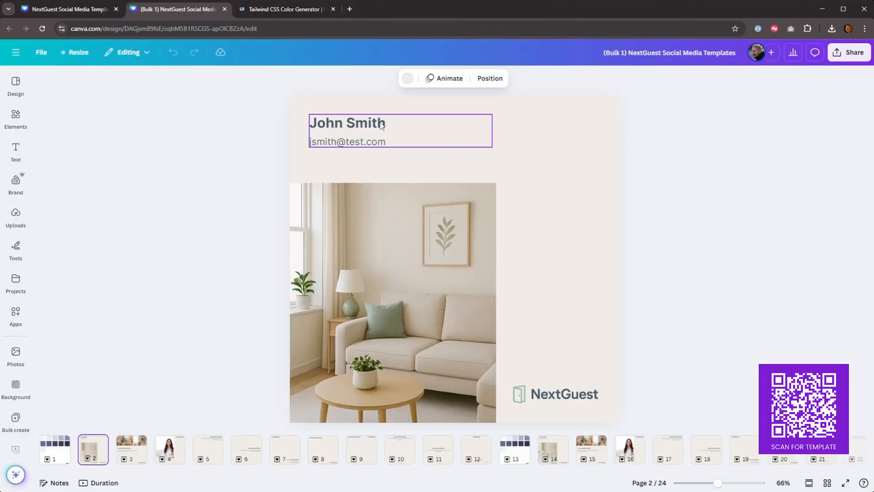
- Examine pages 3 and 14 of the generated bulk design to check how the row data was applied
{"action": "left_click", "coordinate": [132, 450]}
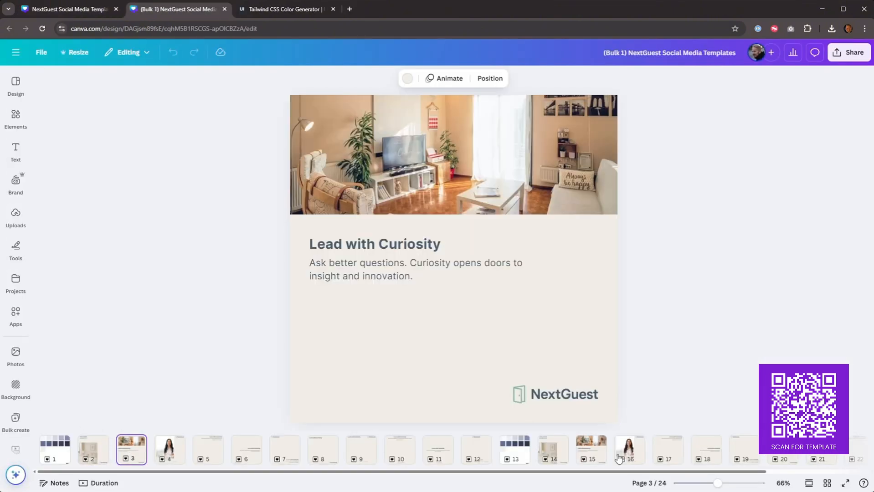
{"action": "left_click", "coordinate": [554, 450]}
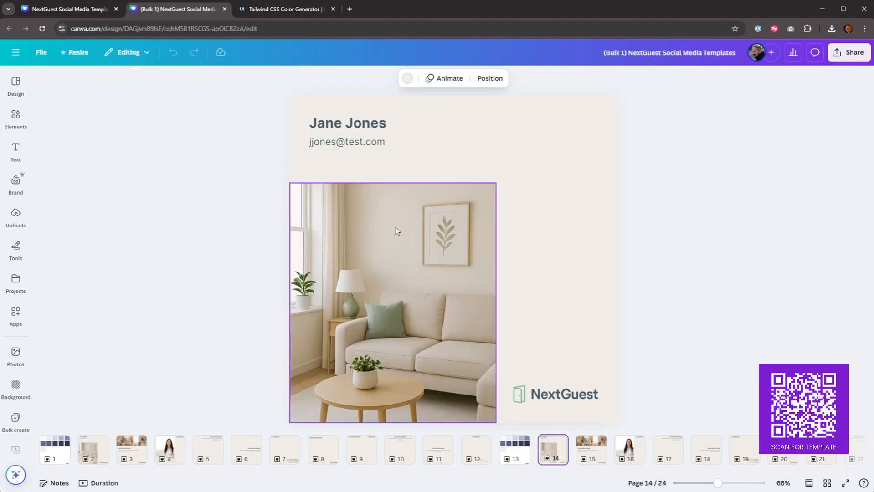
{"action": "left_click", "coordinate": [732, 370]}
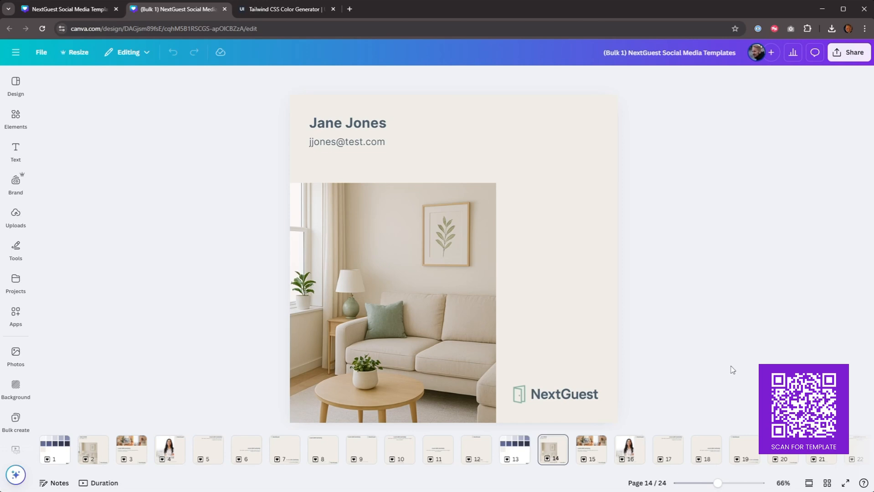